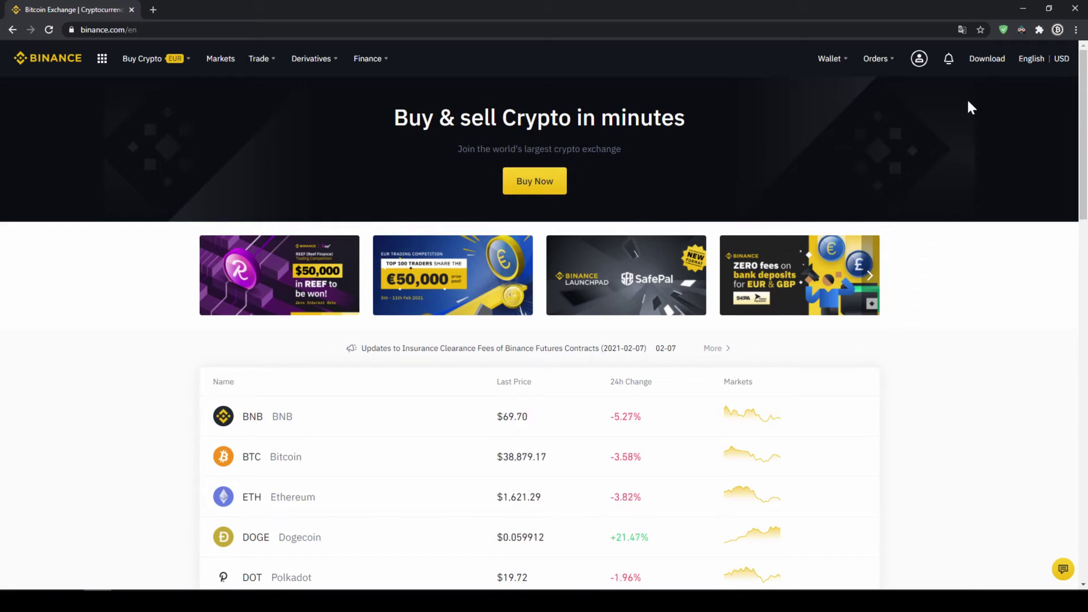
Step: Open the account's identification page and check the verification status of the personal details
mouse_move(921, 62)
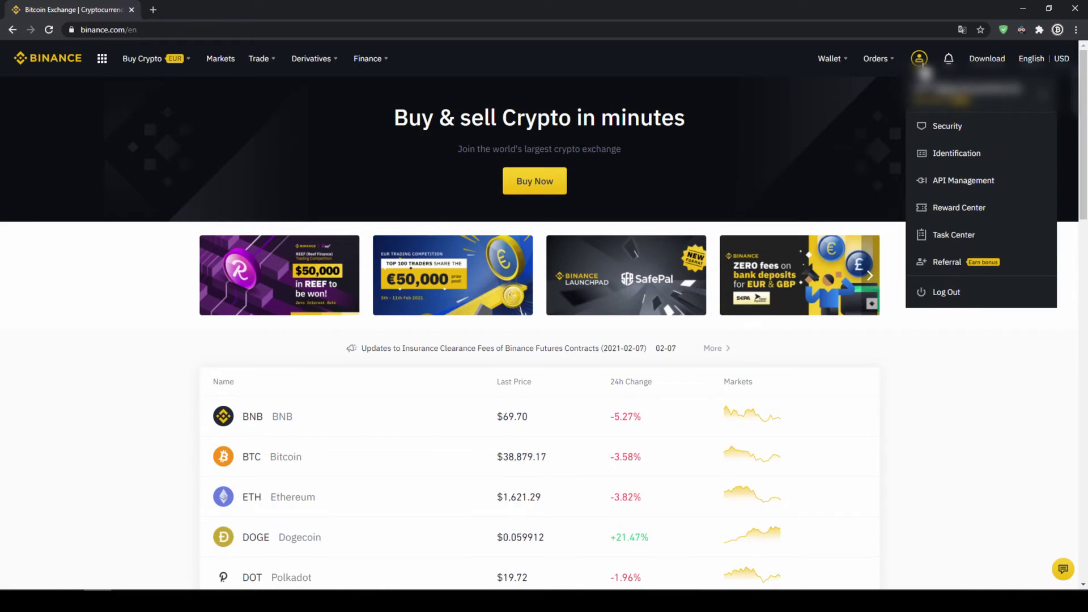
click(955, 162)
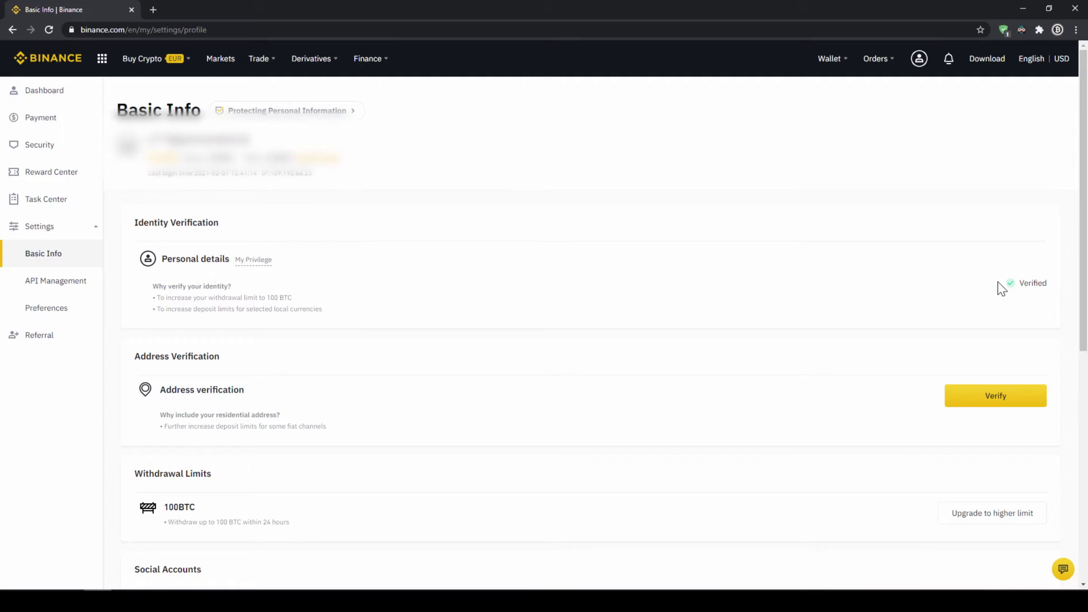
drag(998, 281, 1056, 289)
click(1059, 296)
Step: Open the Fiat and Spot wallet and examine its Fiat Balance and Crypto Balance sections
mouse_move(836, 64)
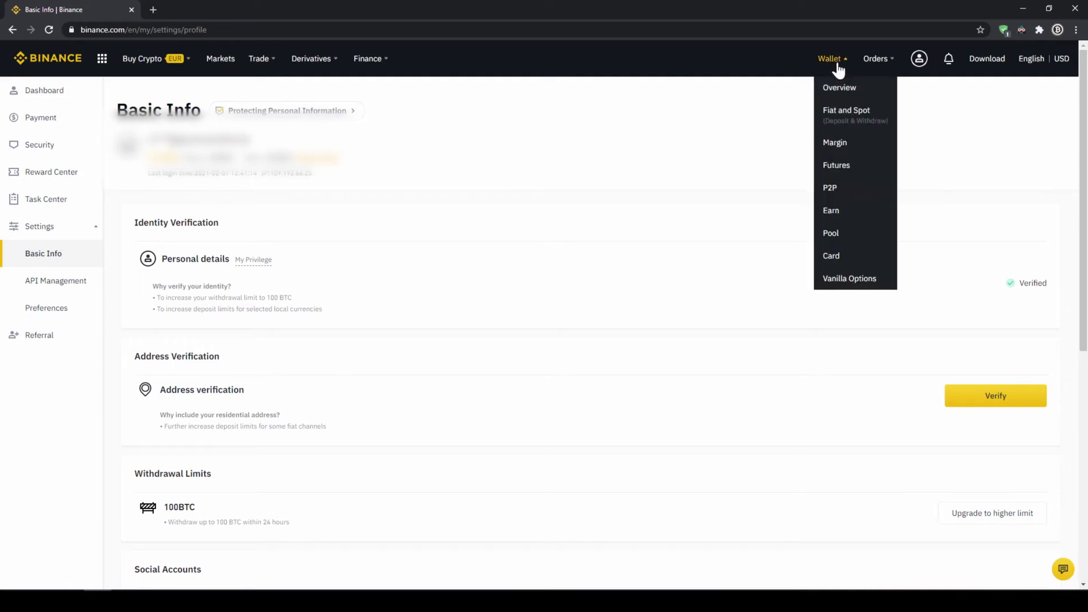
click(852, 126)
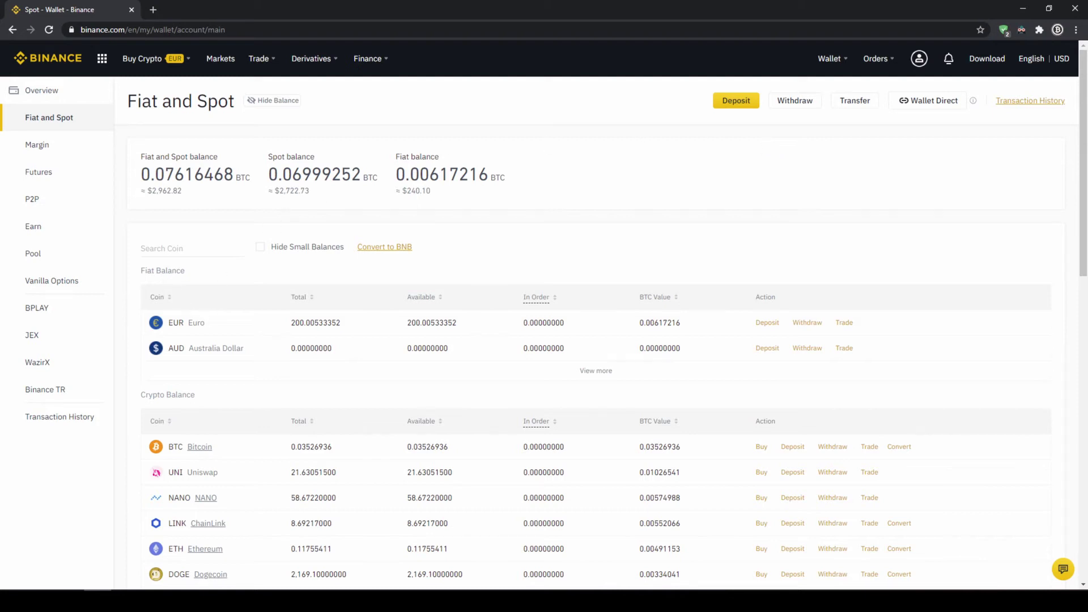
drag(152, 271, 200, 277)
drag(140, 395, 214, 403)
click(235, 403)
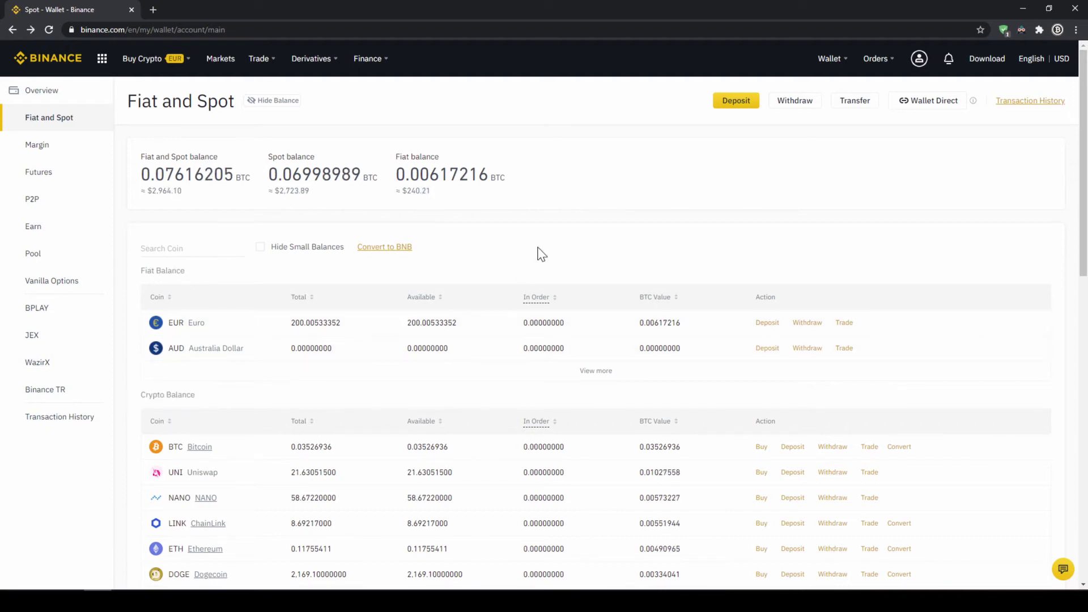
Step: Open the fiat deposit form from the Fiat and Spot wallet
click(736, 102)
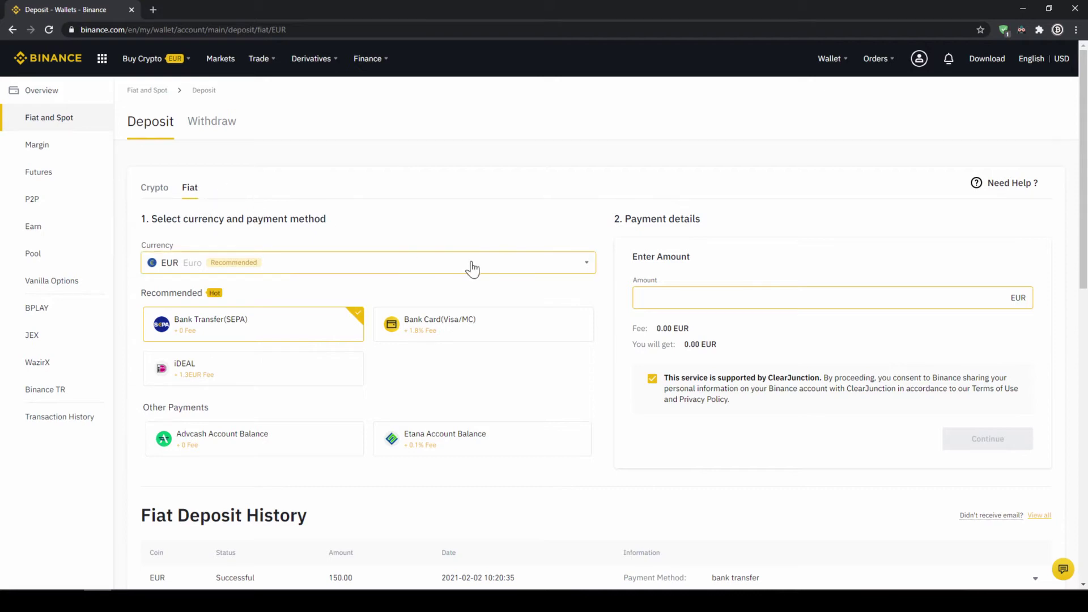
click(513, 236)
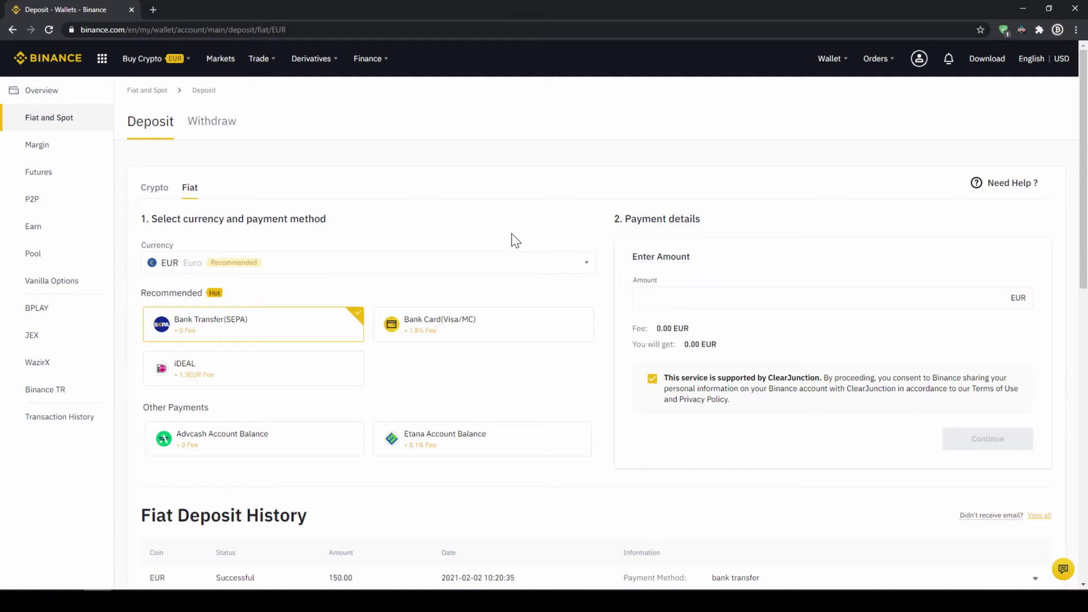
Step: Switch the deposit currency to USD to view its payment methods and set it back to EUR
click(463, 267)
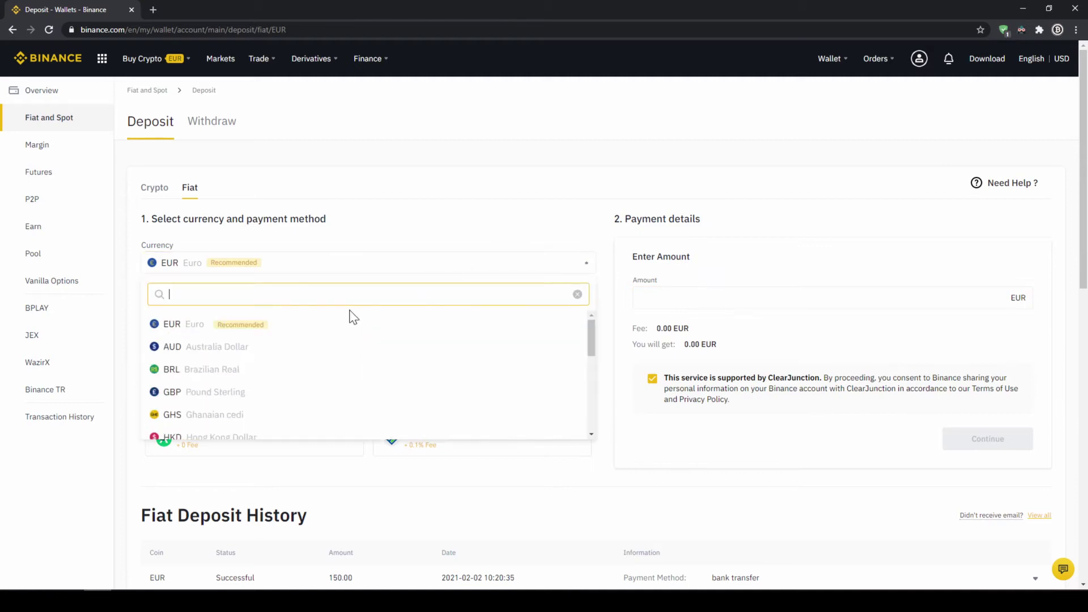
scroll(308, 347, down, 5)
scroll(250, 379, down, 1)
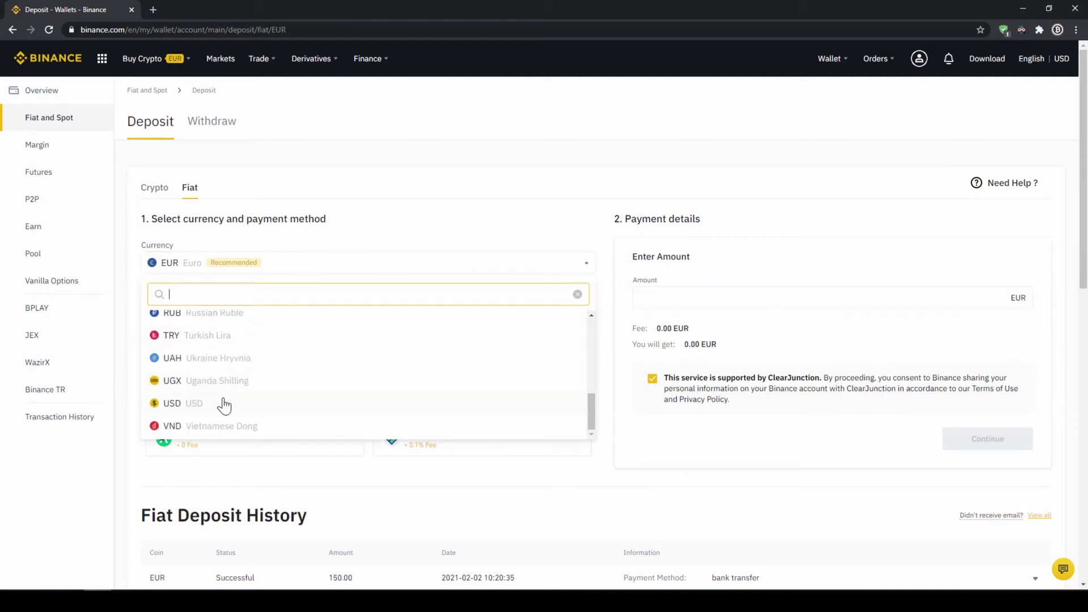
click(223, 402)
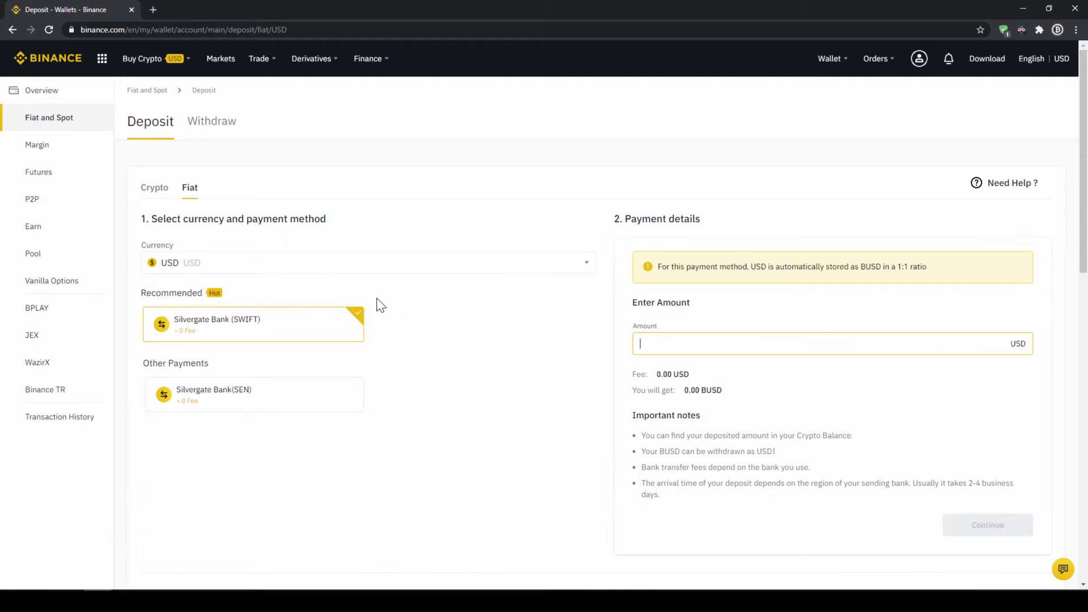
click(360, 265)
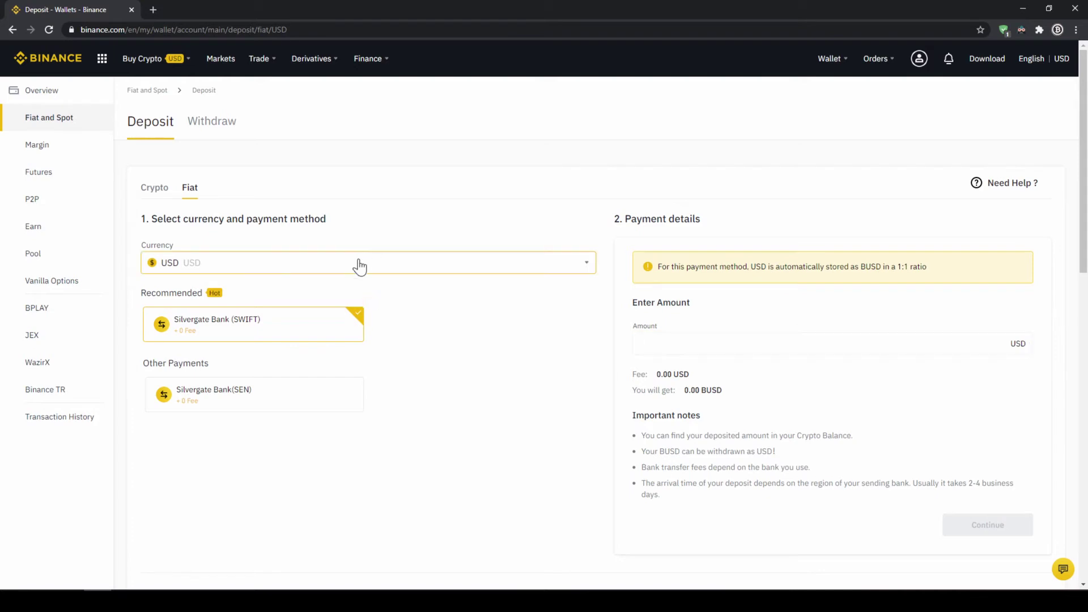
scroll(259, 378, up, 6)
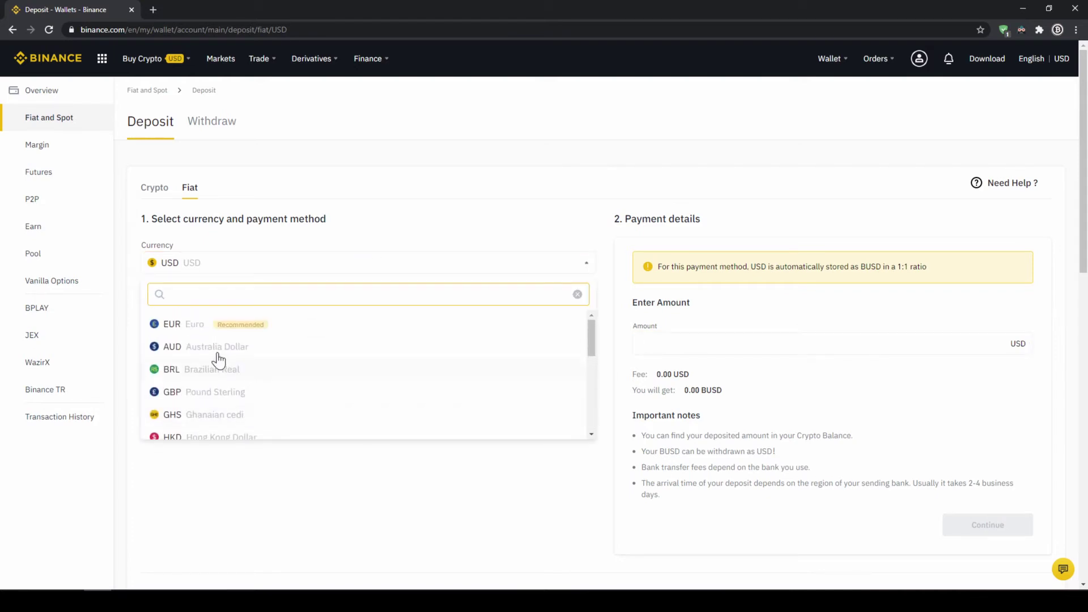
click(195, 329)
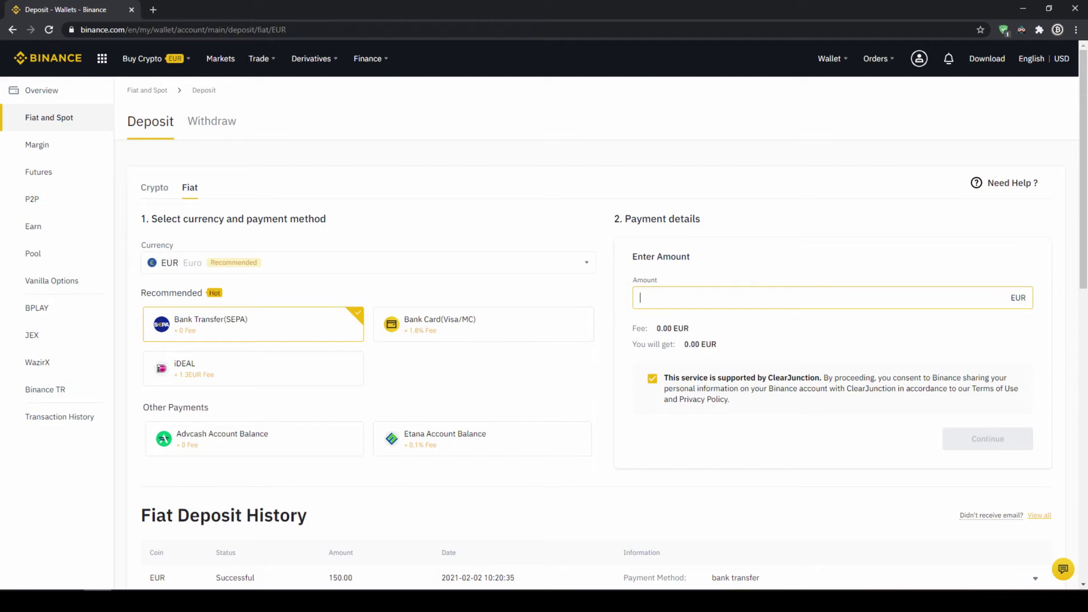
Step: Enter a SEPA bank transfer deposit of 1000 EUR and continue to the bank details with the required reference code
text(1)
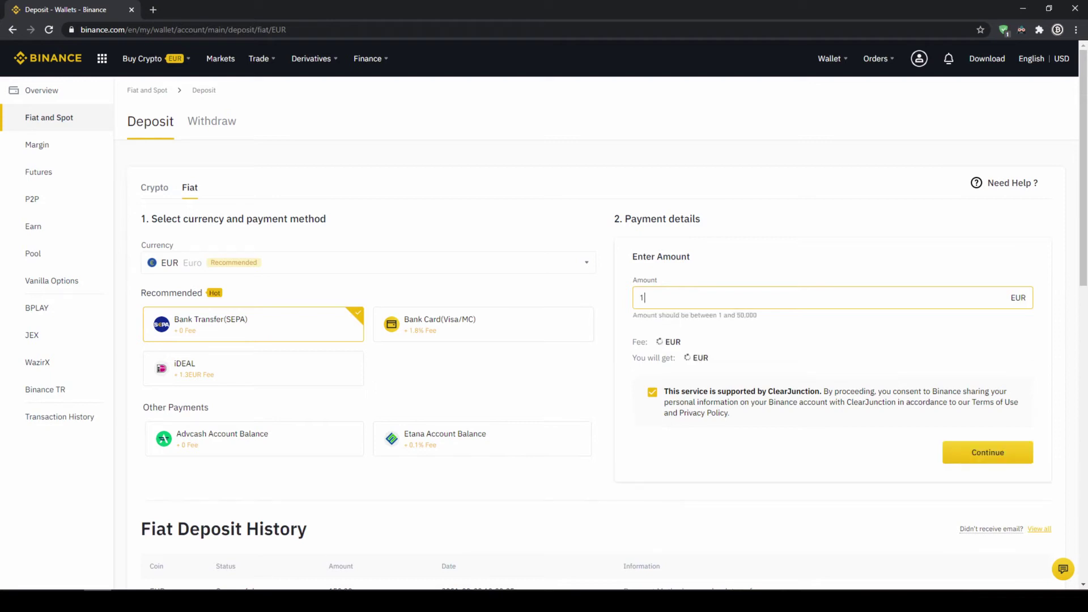
text(000)
click(979, 446)
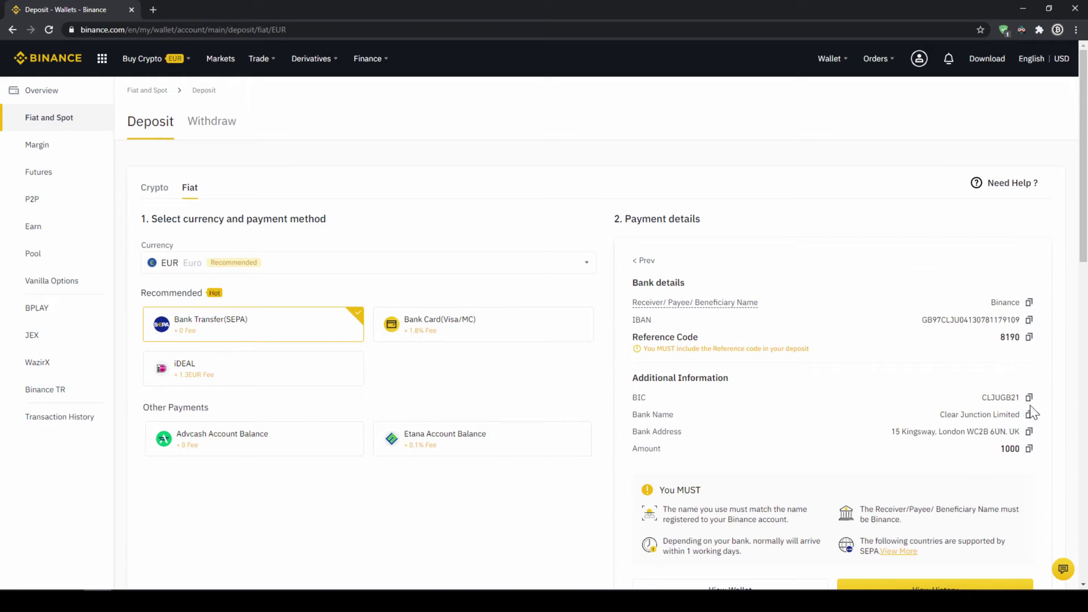
drag(665, 336, 984, 371)
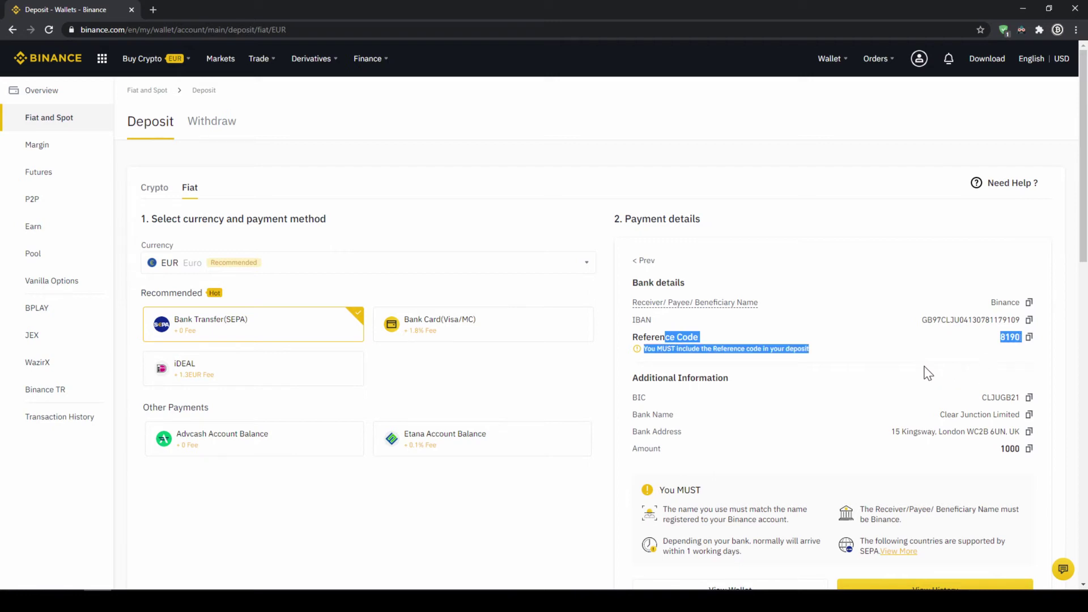
click(913, 389)
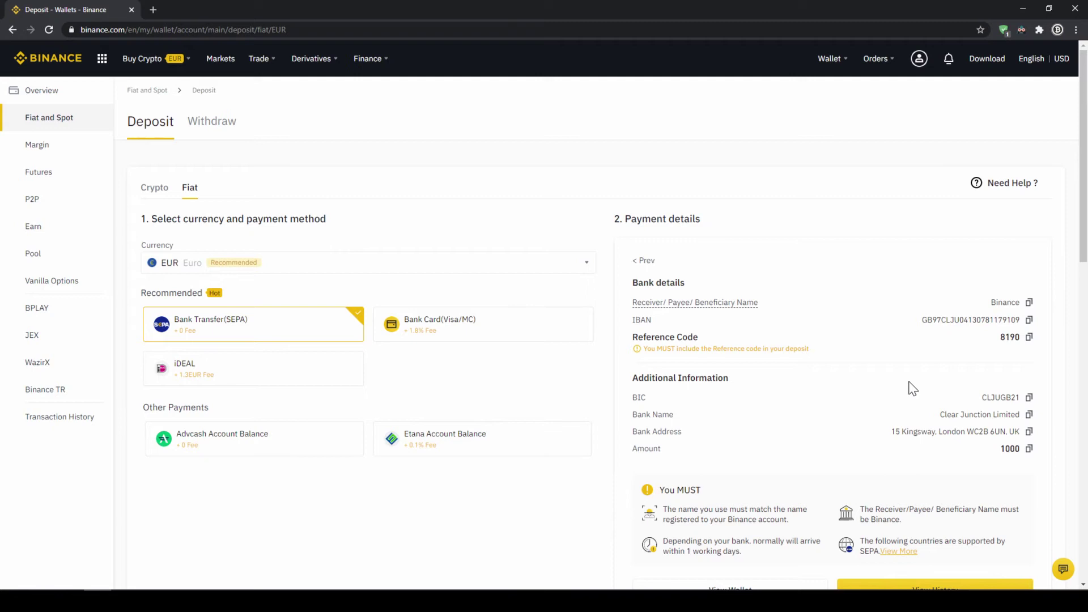
Step: Return to the Fiat and Spot wallet and check the Euro balance
mouse_move(826, 58)
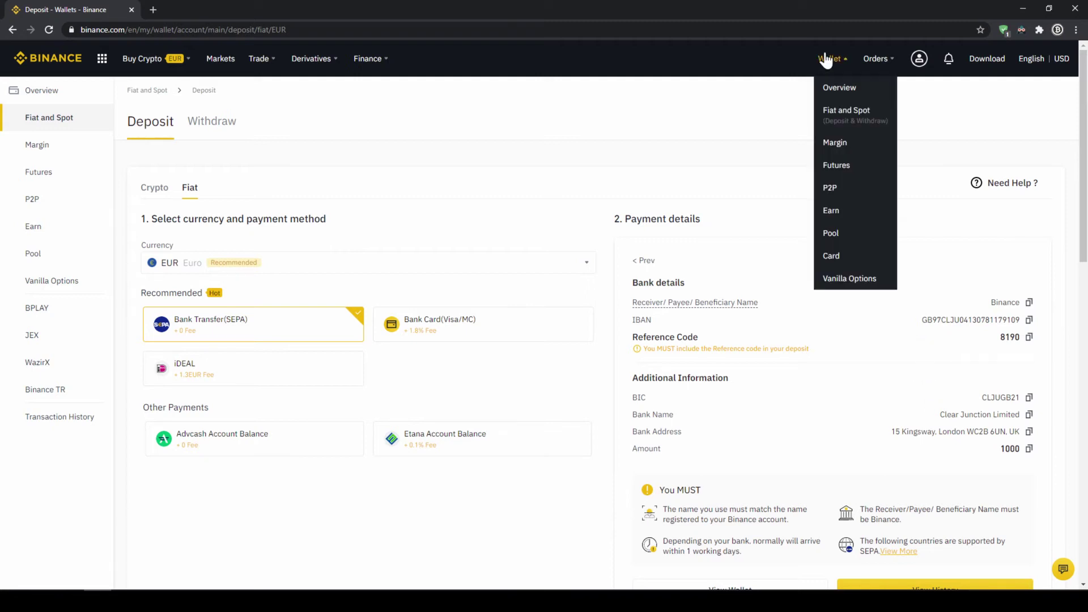
click(847, 118)
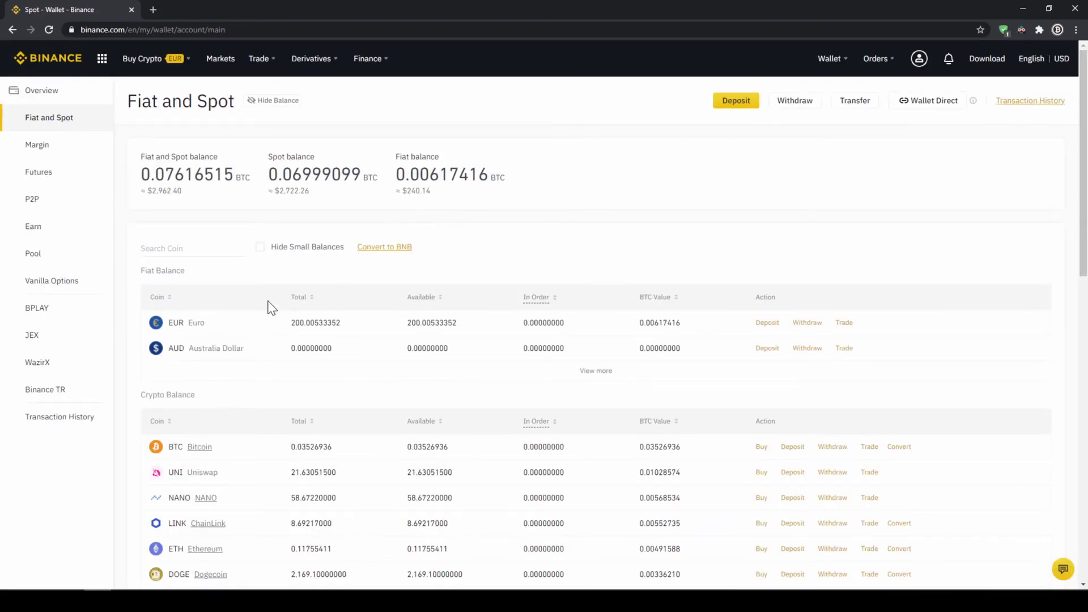
drag(186, 322, 342, 339)
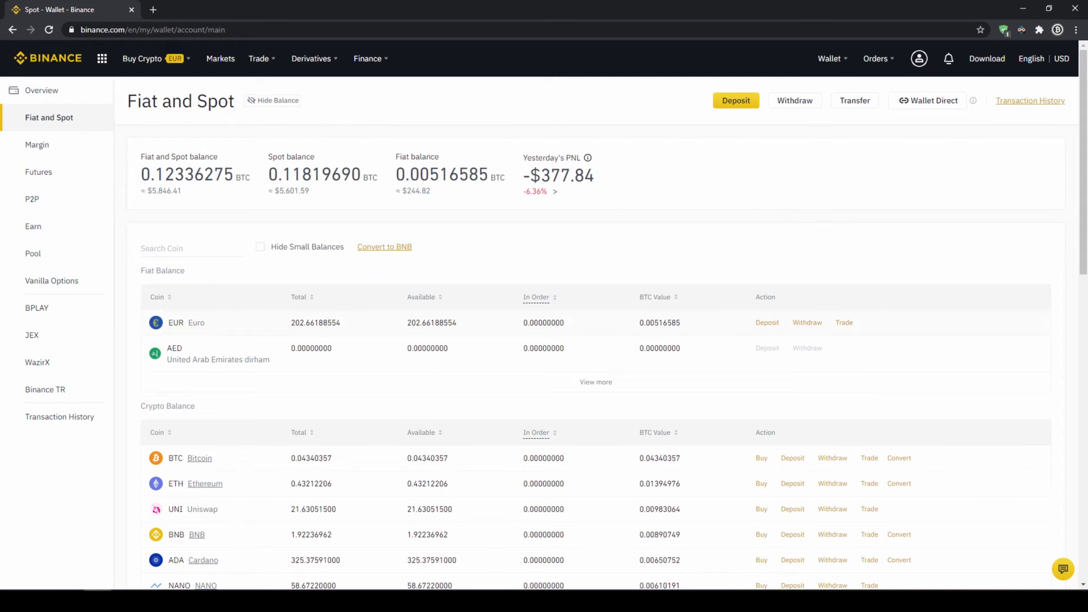
Step: Open the crypto purchase form paying with the EUR cash balance and look through the available payment currencies
mouse_move(147, 61)
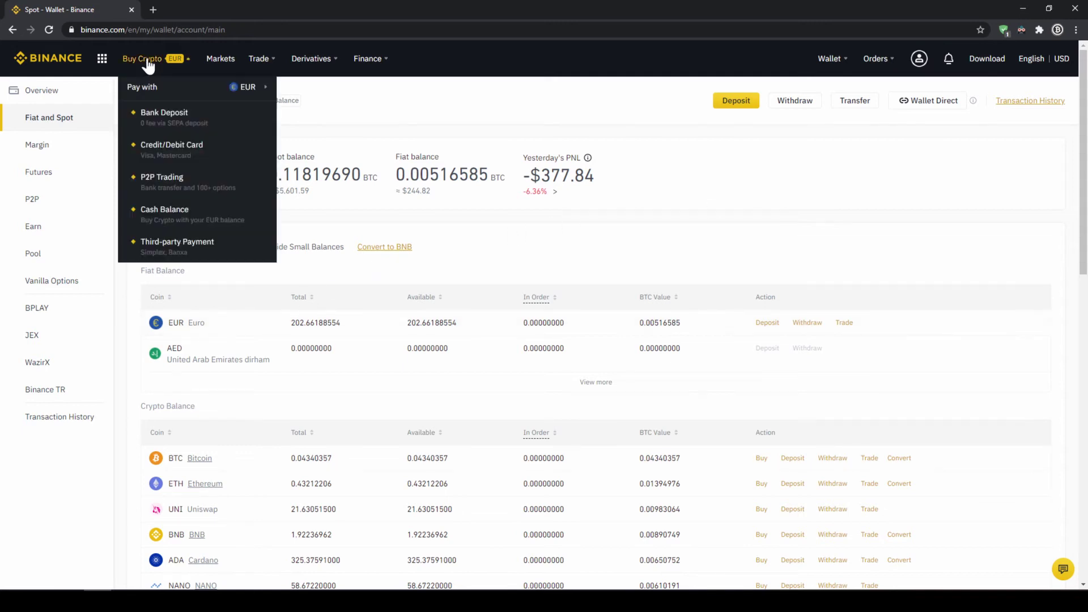
click(189, 212)
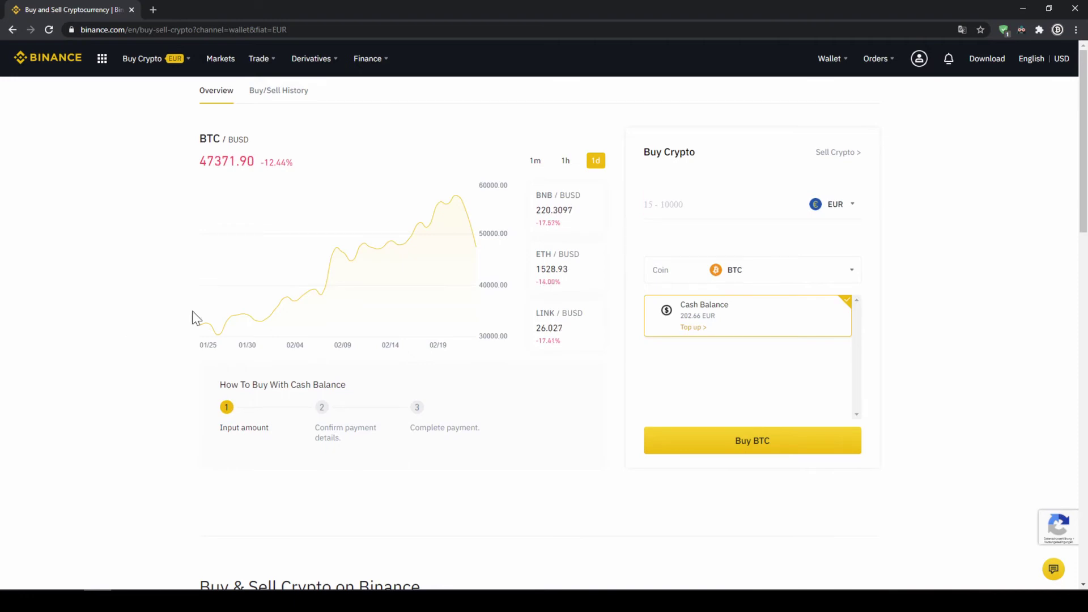
click(852, 209)
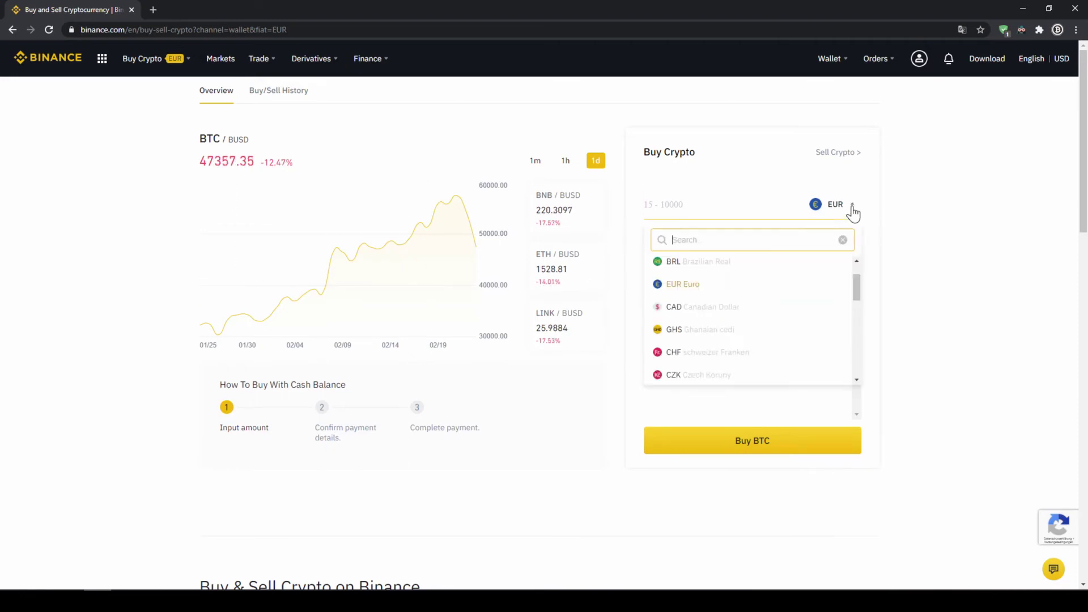
drag(854, 287, 859, 238)
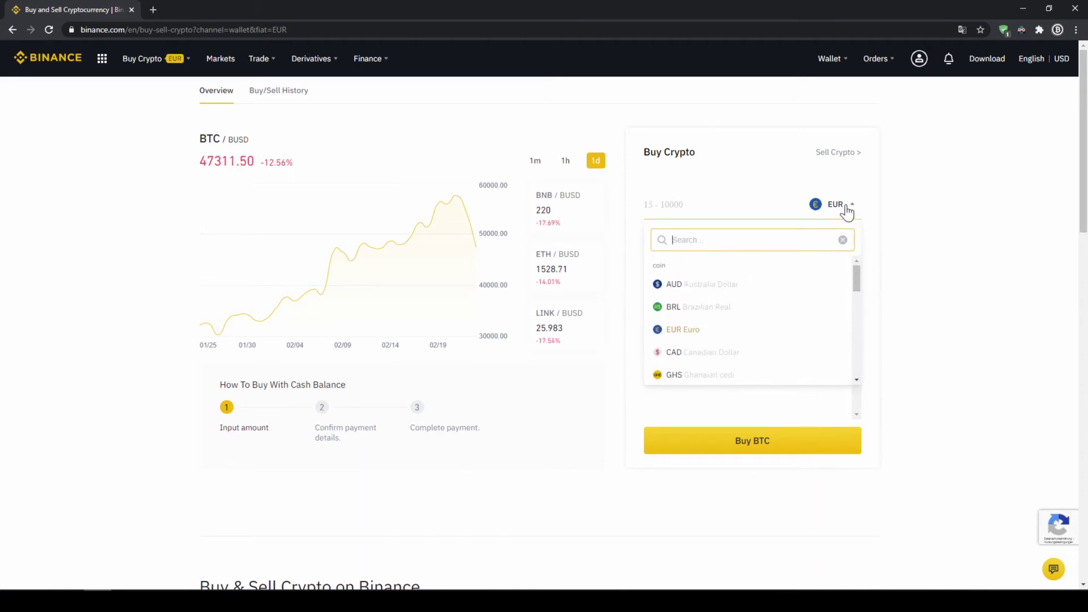
click(893, 196)
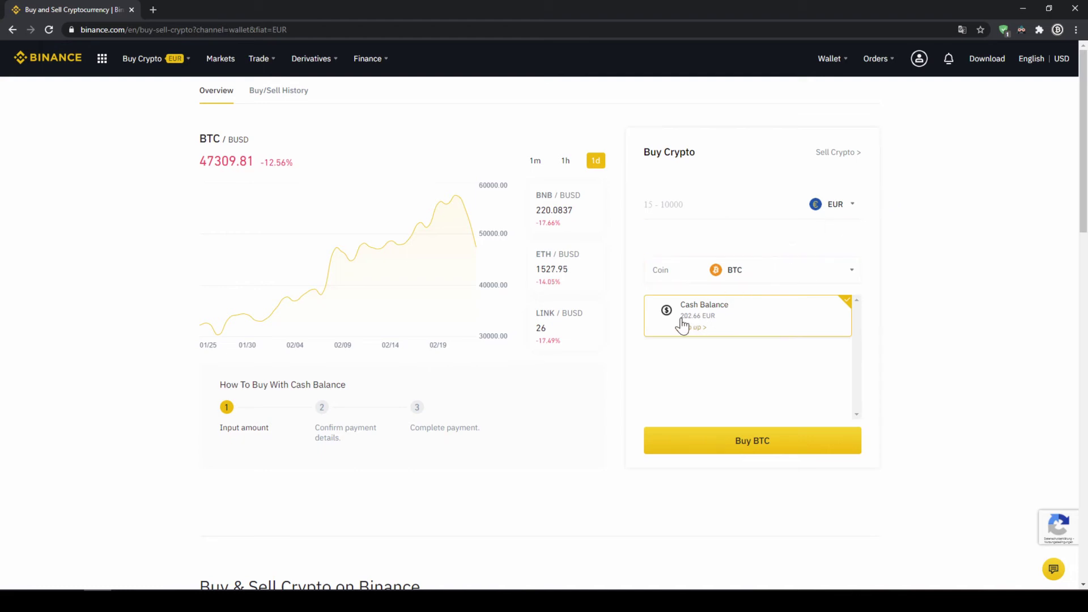
Step: Choose USDT as the coin, enter 200 EUR as the amount to spend and proceed to the order confirmation
click(730, 270)
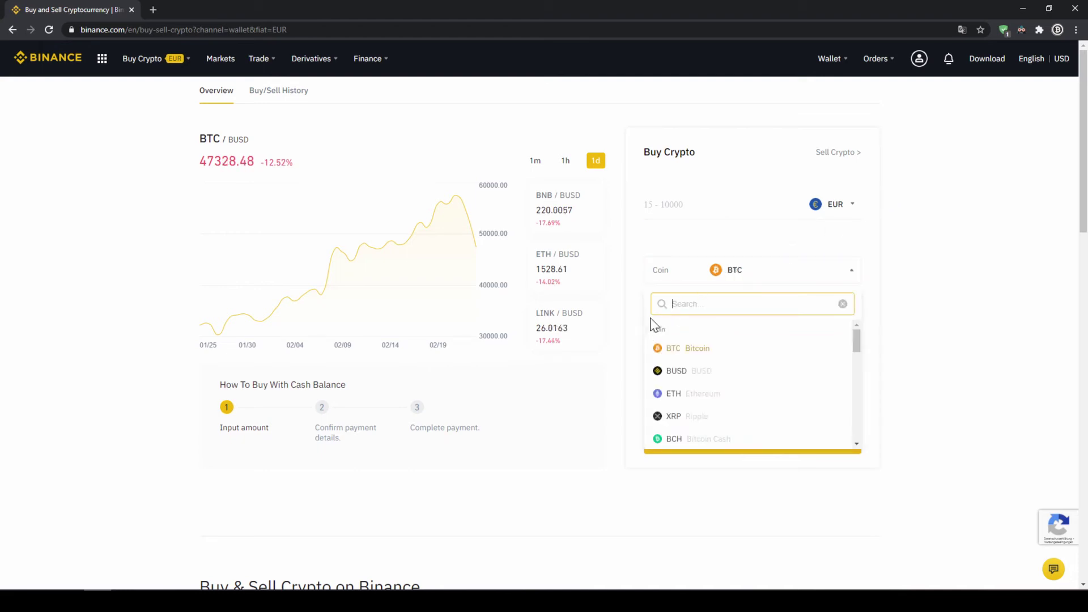
text(usdt)
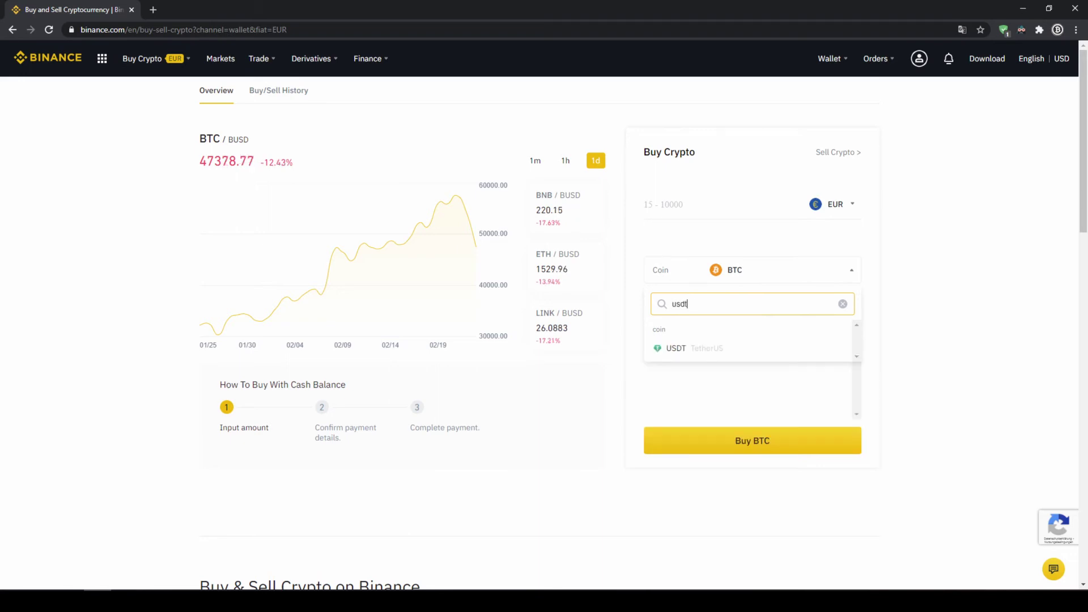
click(693, 349)
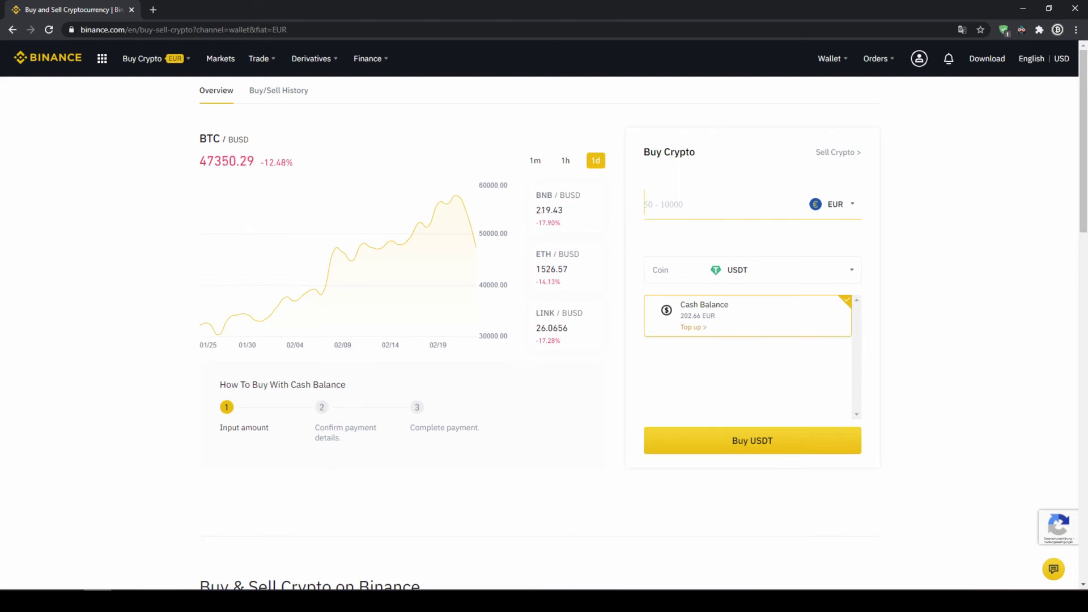
text(200)
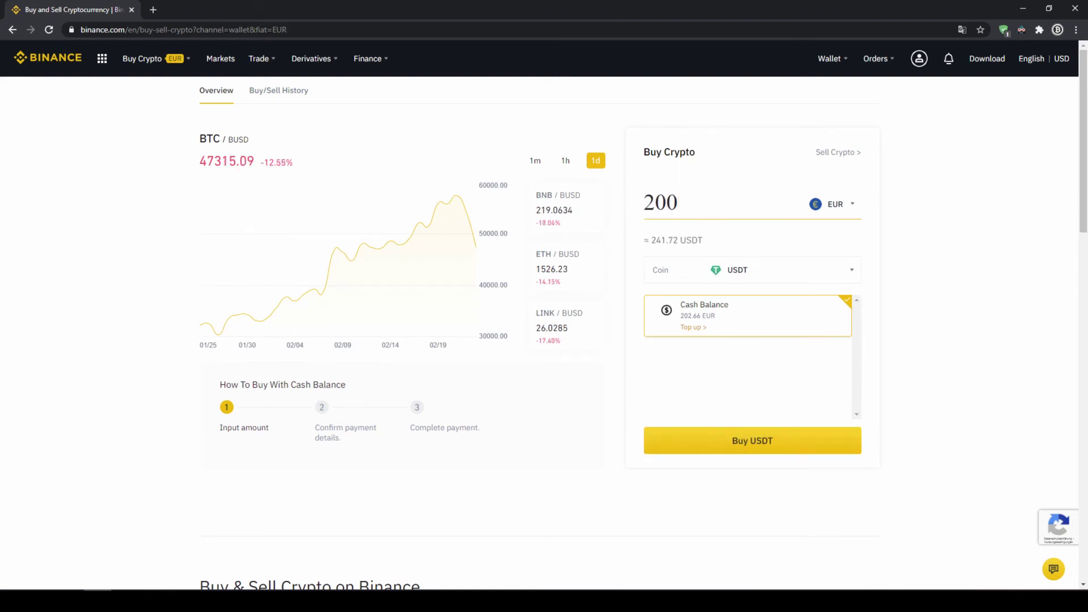
click(757, 445)
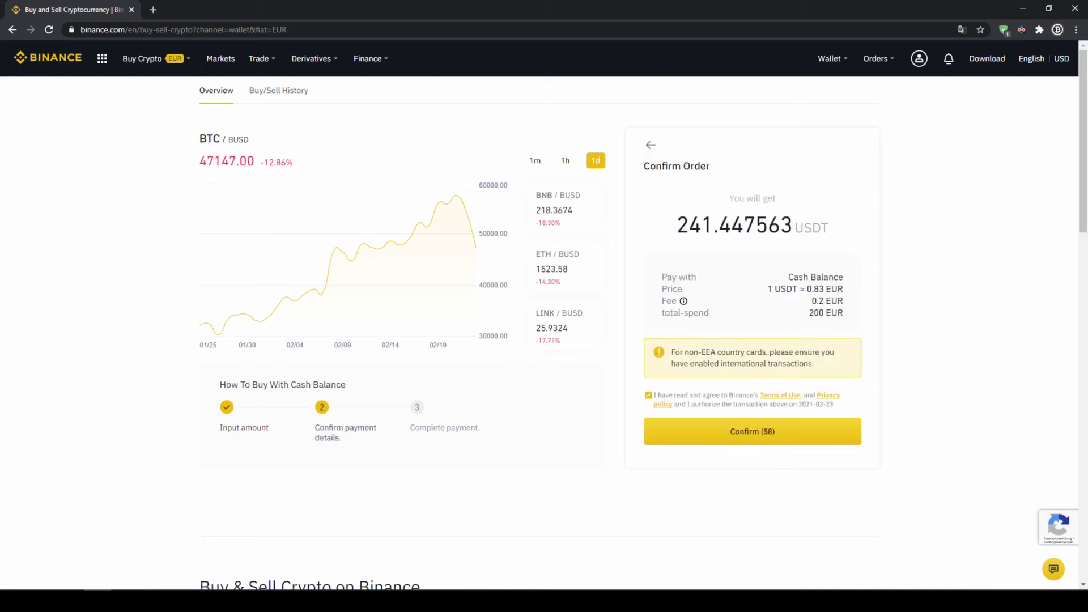
Step: Review the USDT amount, fee and total spend in the order summary
drag(677, 226, 714, 227)
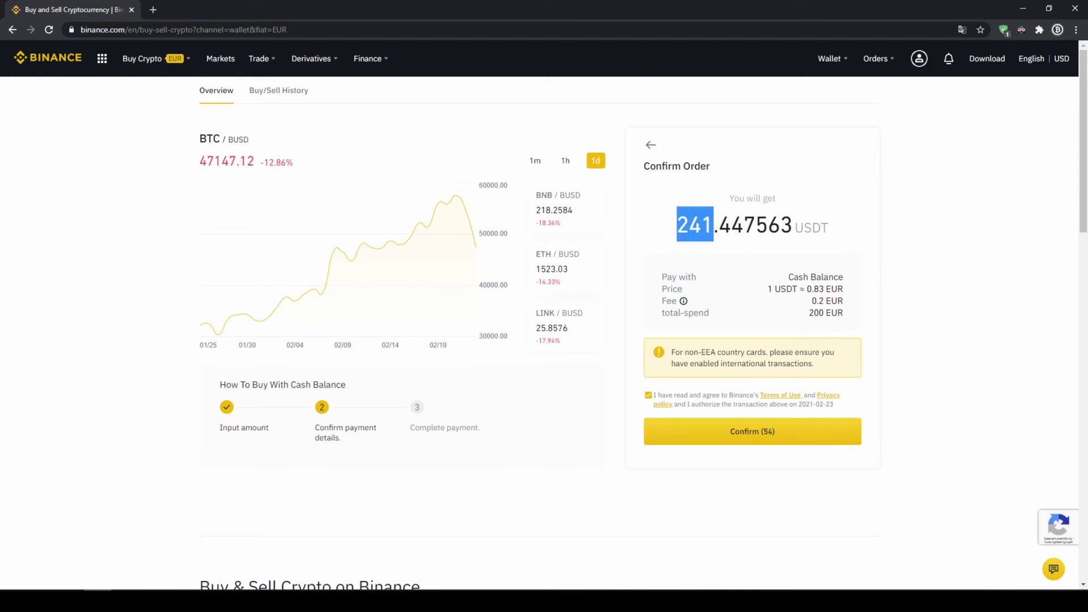
click(675, 228)
drag(676, 226, 714, 226)
click(714, 228)
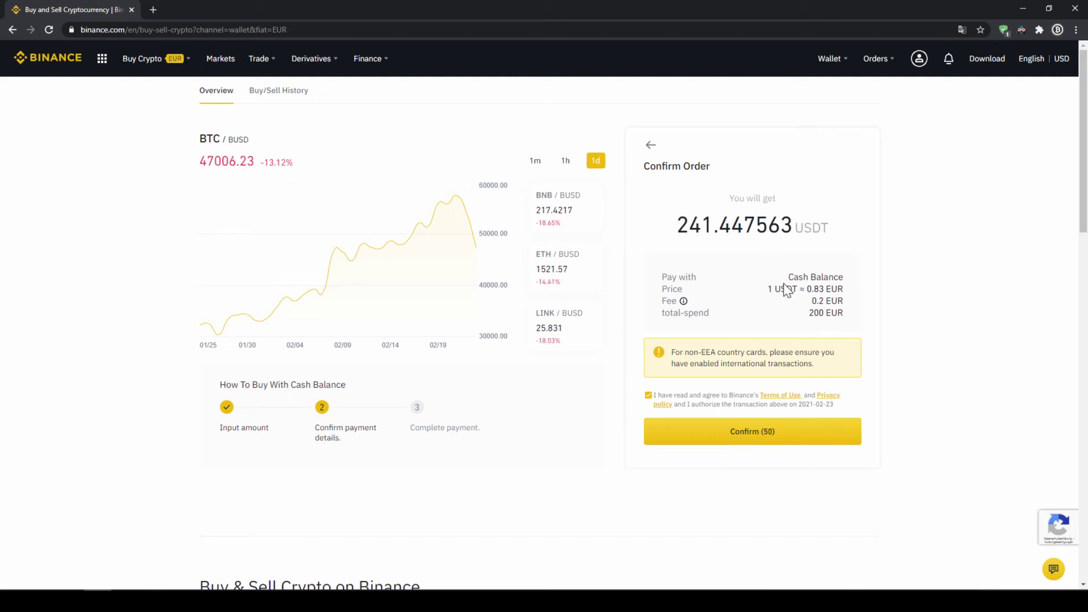
drag(793, 290, 710, 313)
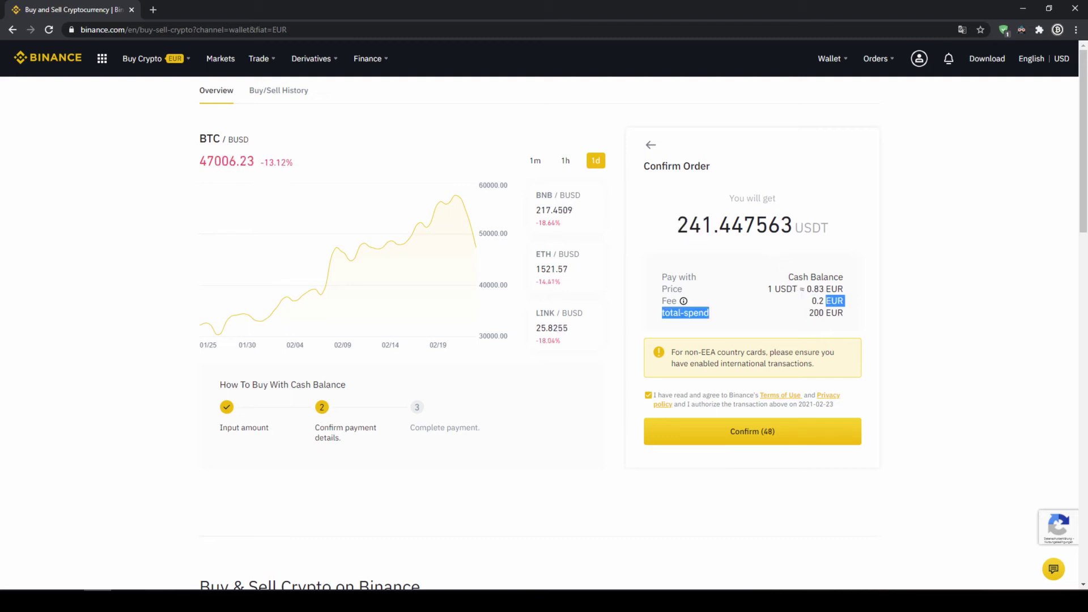
drag(814, 312, 846, 315)
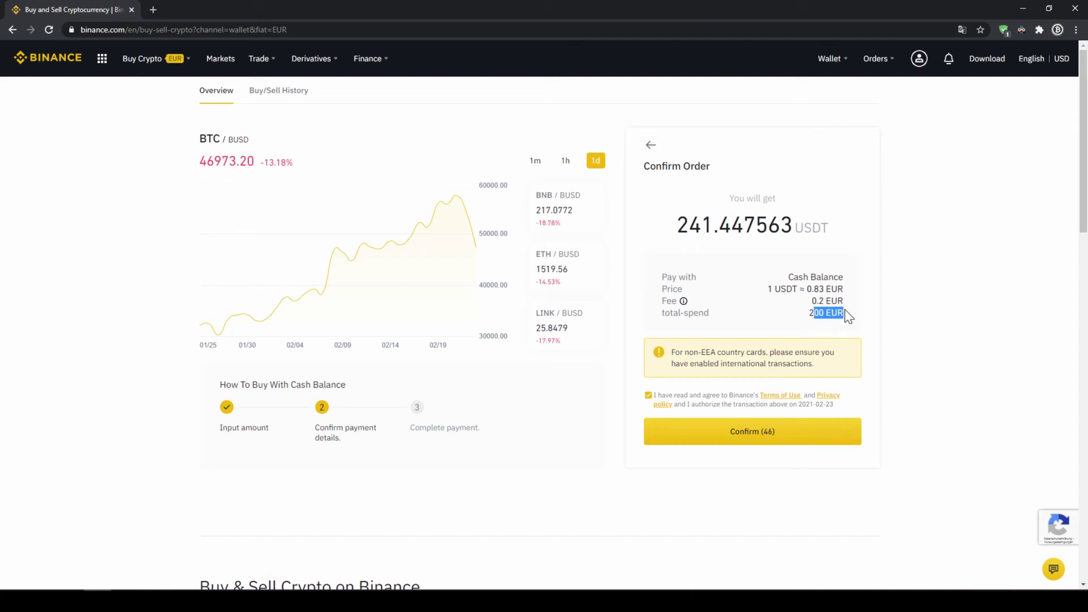
click(847, 316)
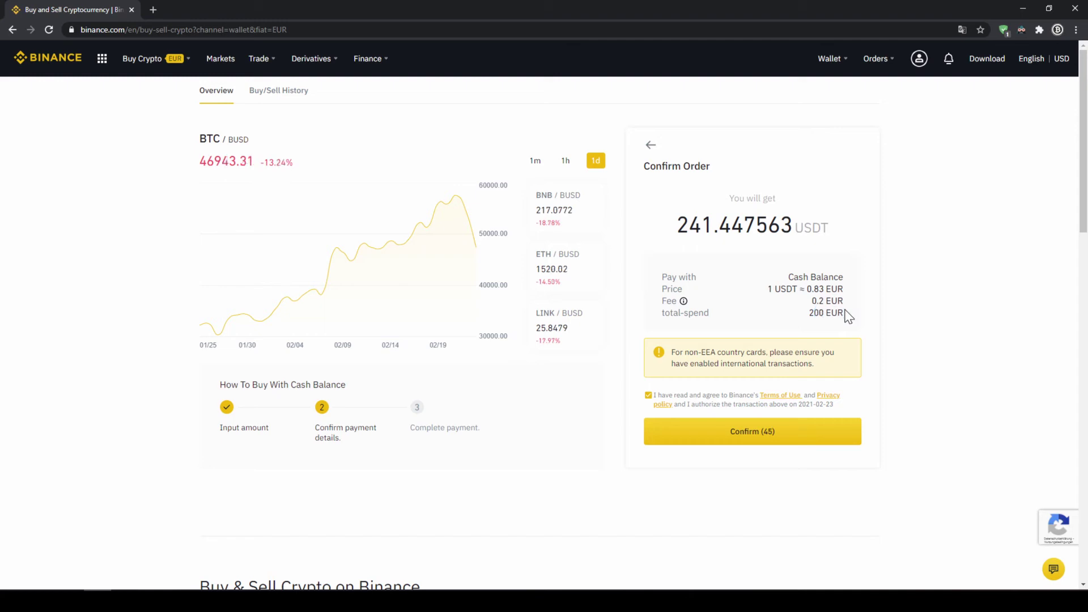
Step: Confirm the USDT purchase paid from the cash balance and open the spot wallet
click(780, 447)
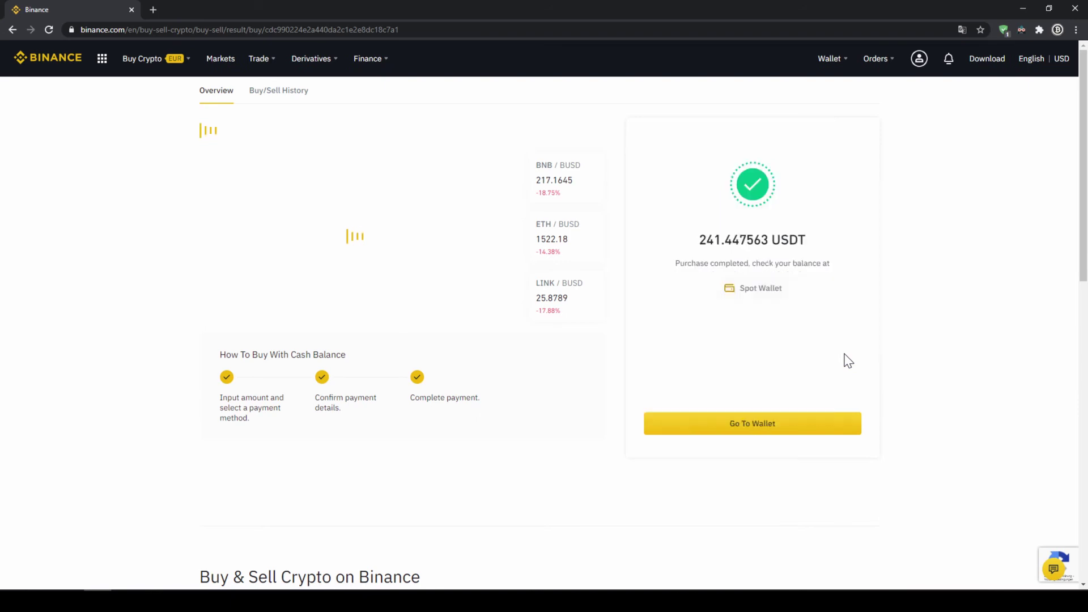
click(760, 290)
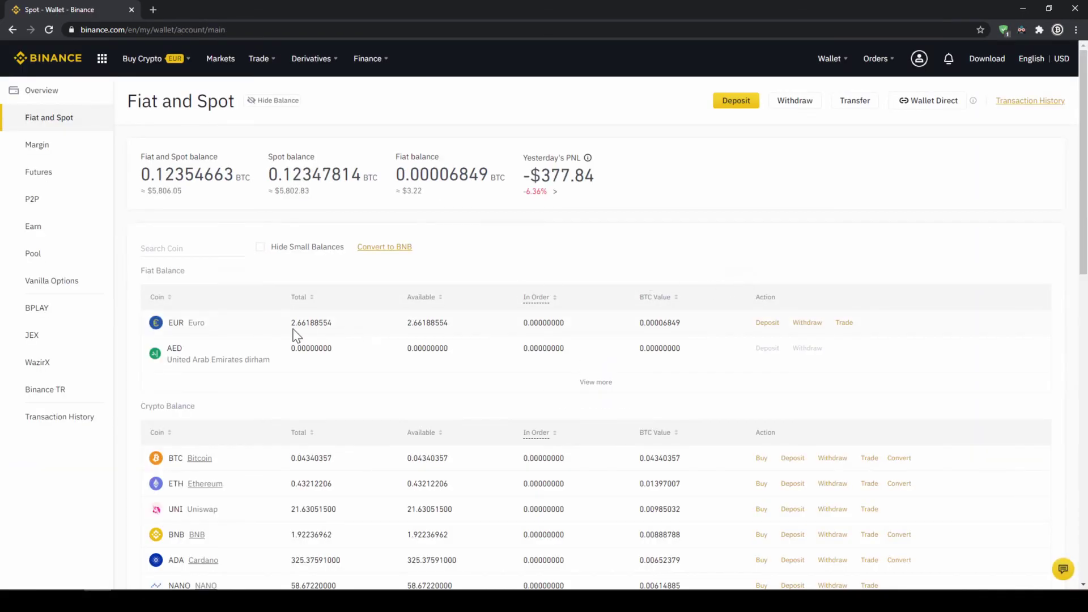
Step: Check the remaining Euro balance and the USDT balance in the Fiat and Spot wallet
drag(164, 324, 331, 335)
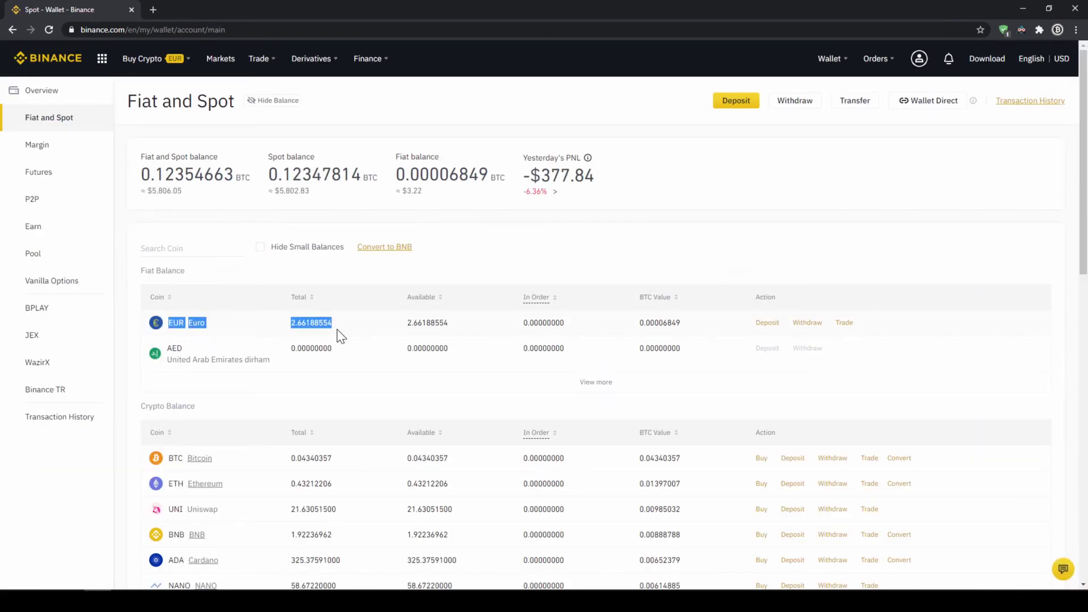
click(341, 330)
scroll(342, 326, down, 3)
scroll(318, 328, down, 1)
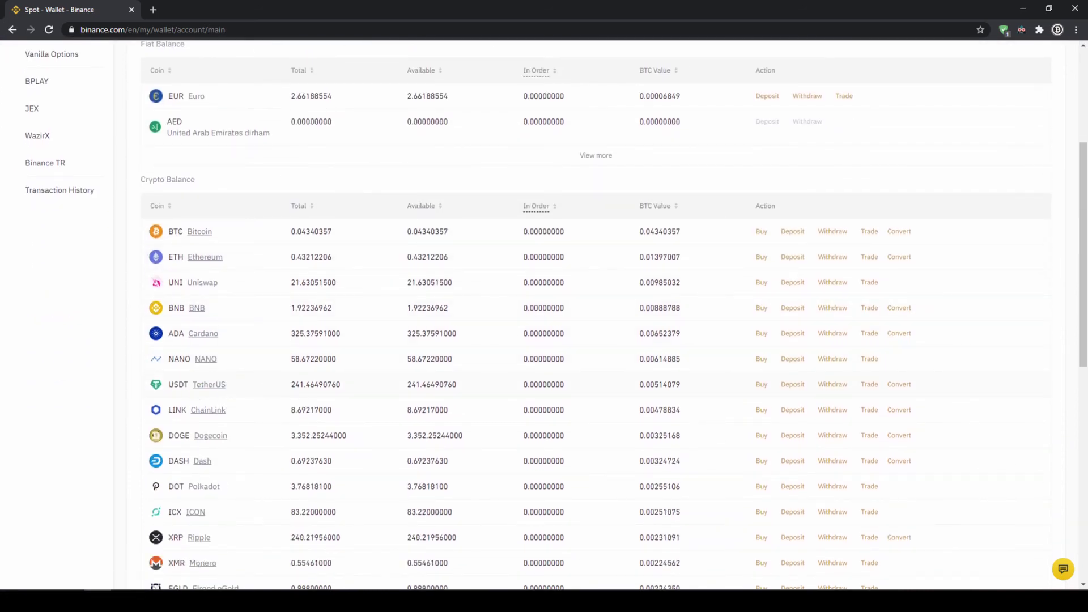
double_click(338, 385)
click(374, 392)
scroll(374, 391, up, 4)
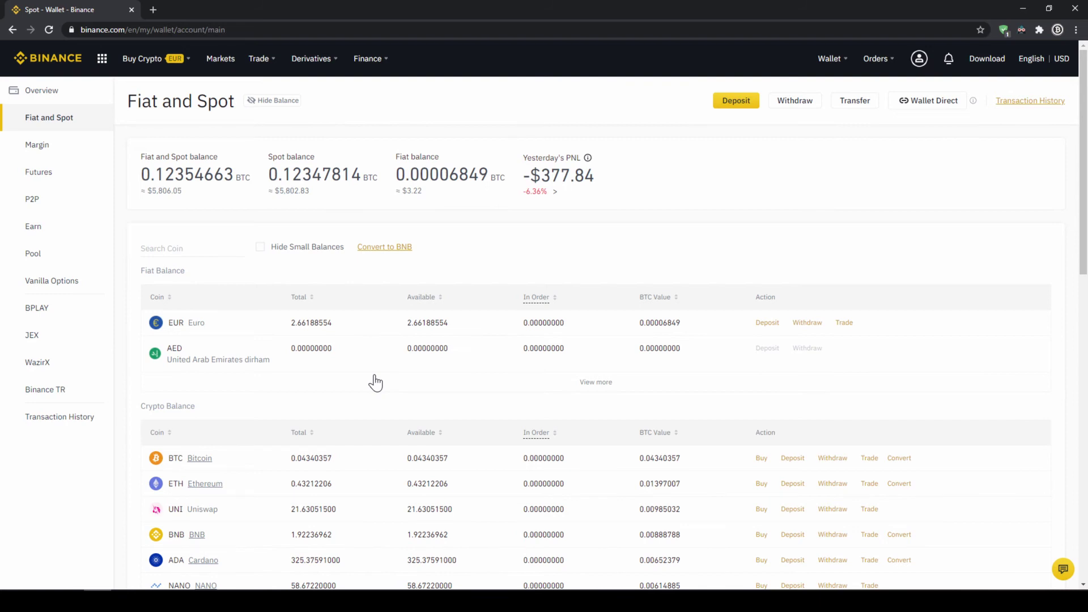
Step: Open the crypto purchase form for credit or debit card payment and look through the available payment currencies
mouse_move(148, 65)
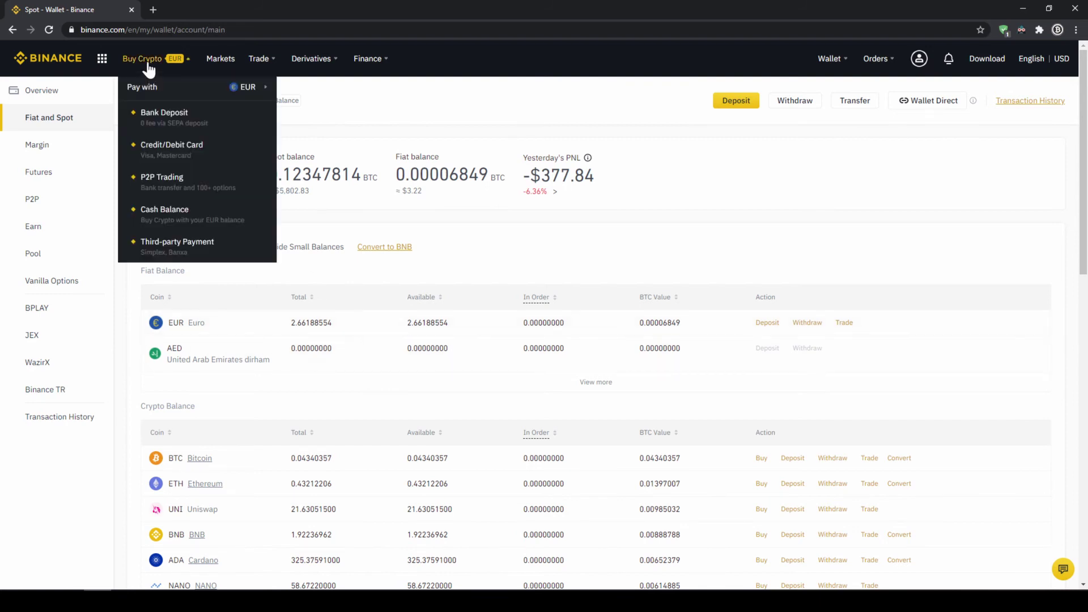
click(162, 151)
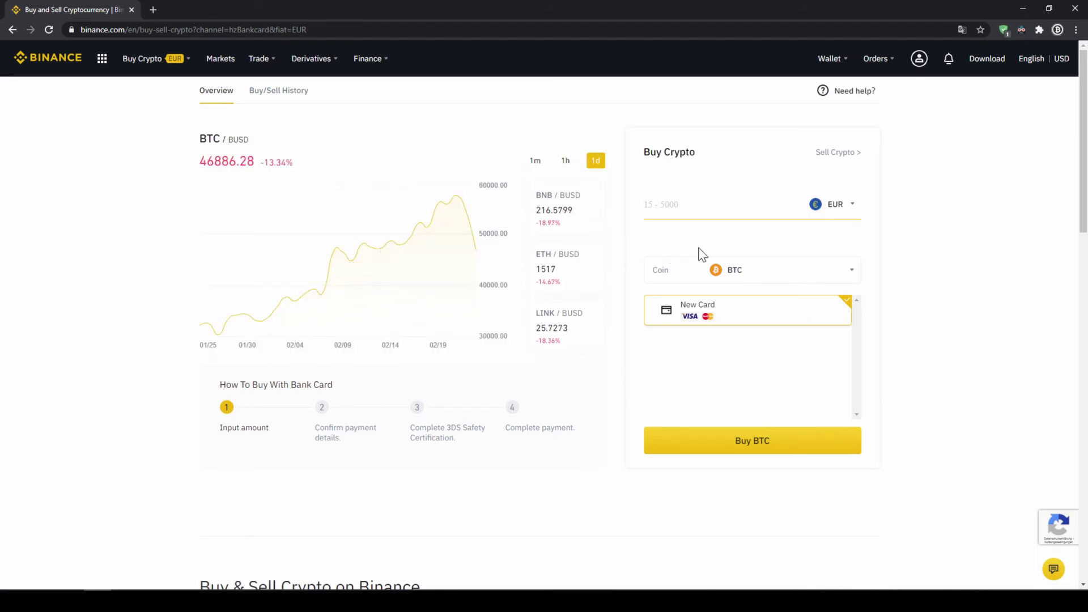
click(849, 210)
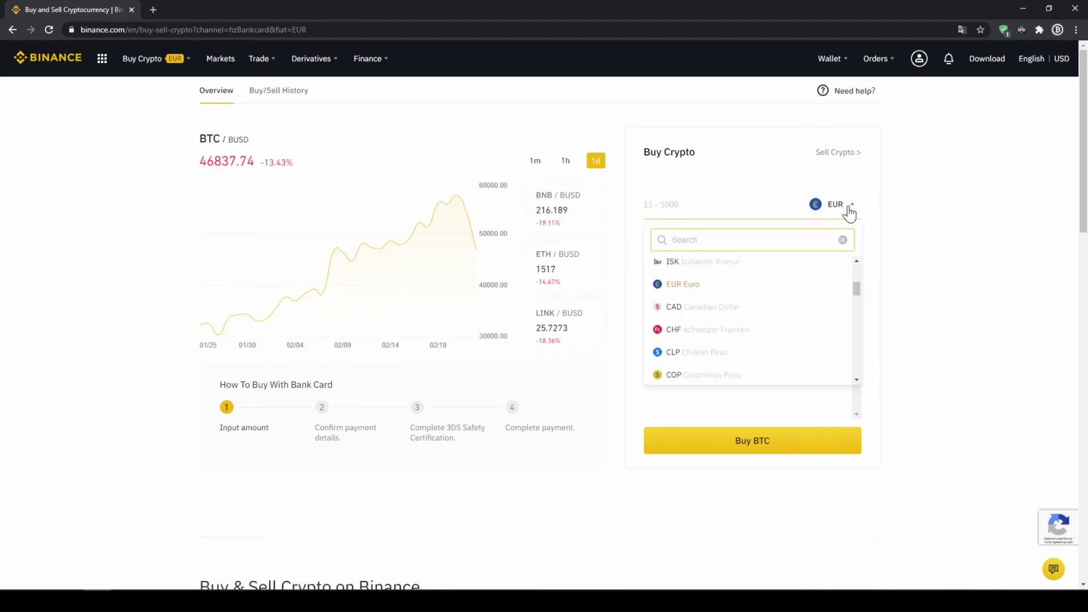
mouse_move(857, 271)
mouse_down()
mouse_move(858, 316)
mouse_move(856, 288)
mouse_up()
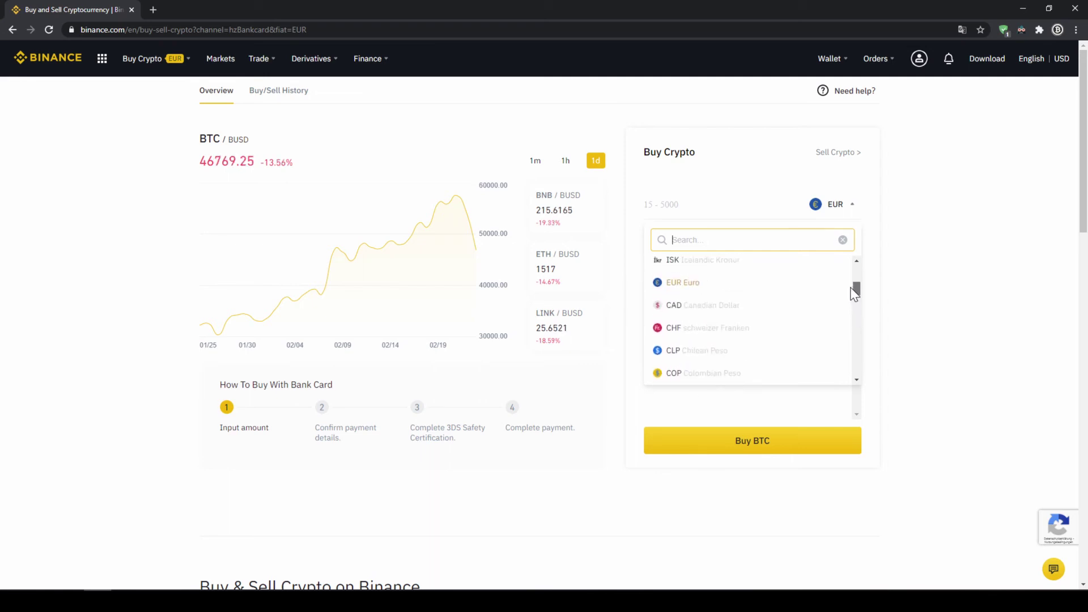
click(896, 245)
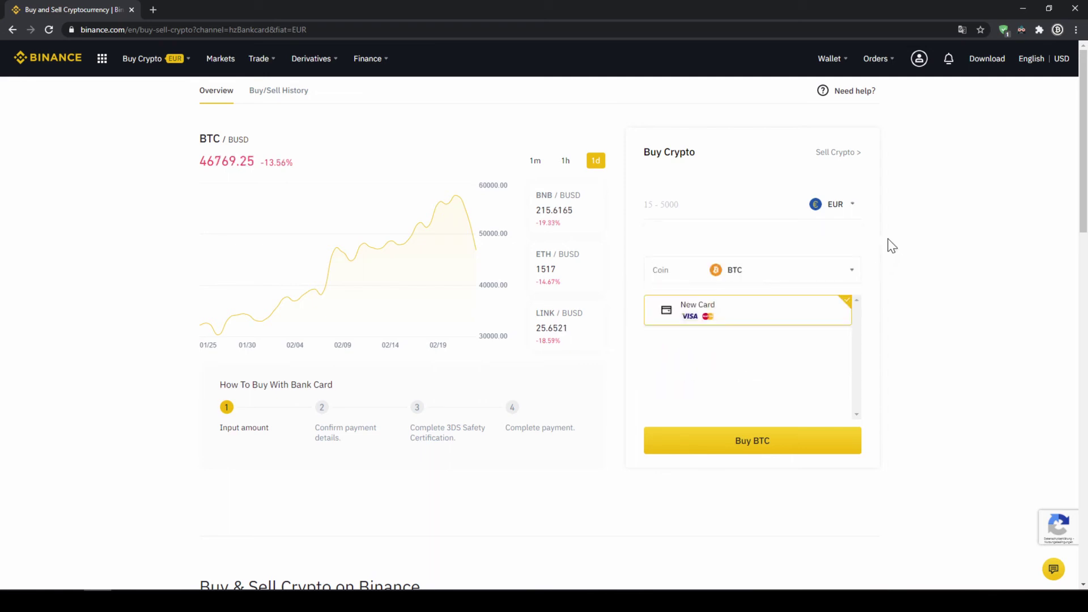
Step: Choose USDT as the coin for the card purchase, enter 500 EUR as the amount and check the estimated USDT amount
click(794, 278)
text(usdt)
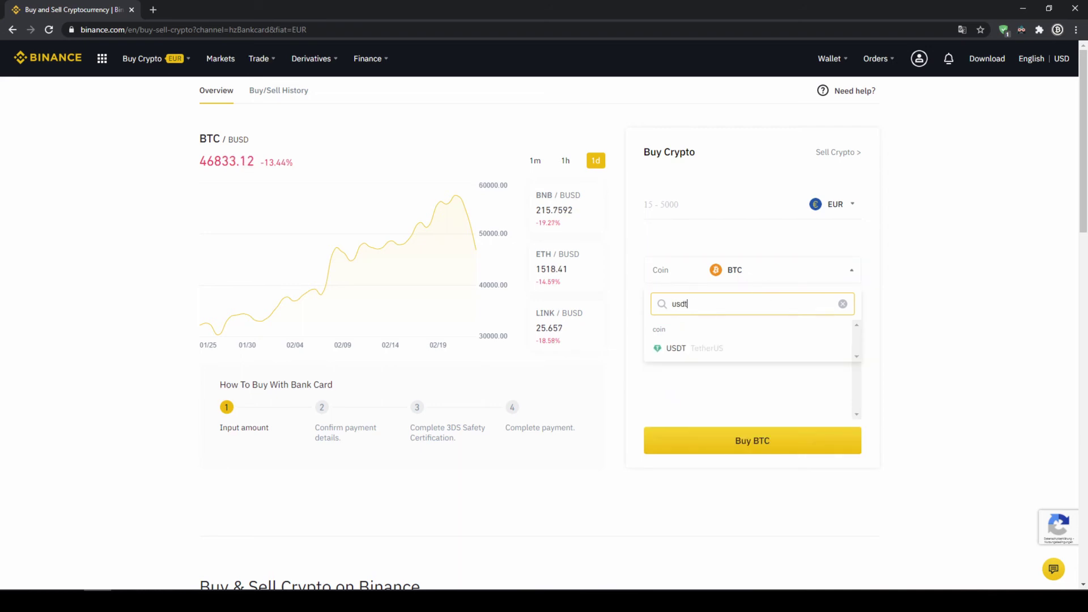
click(706, 350)
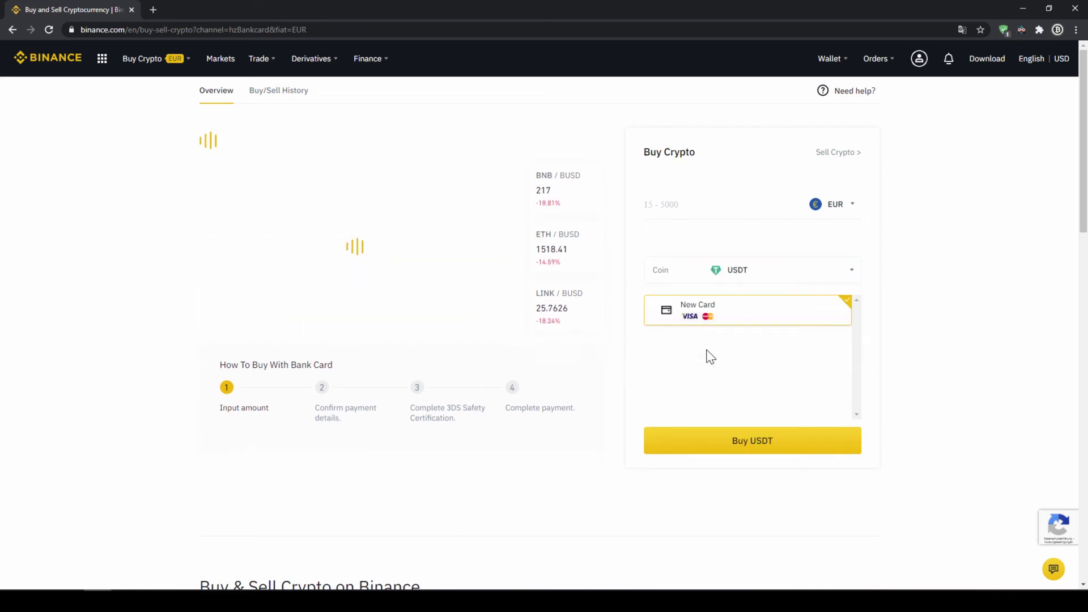
click(701, 218)
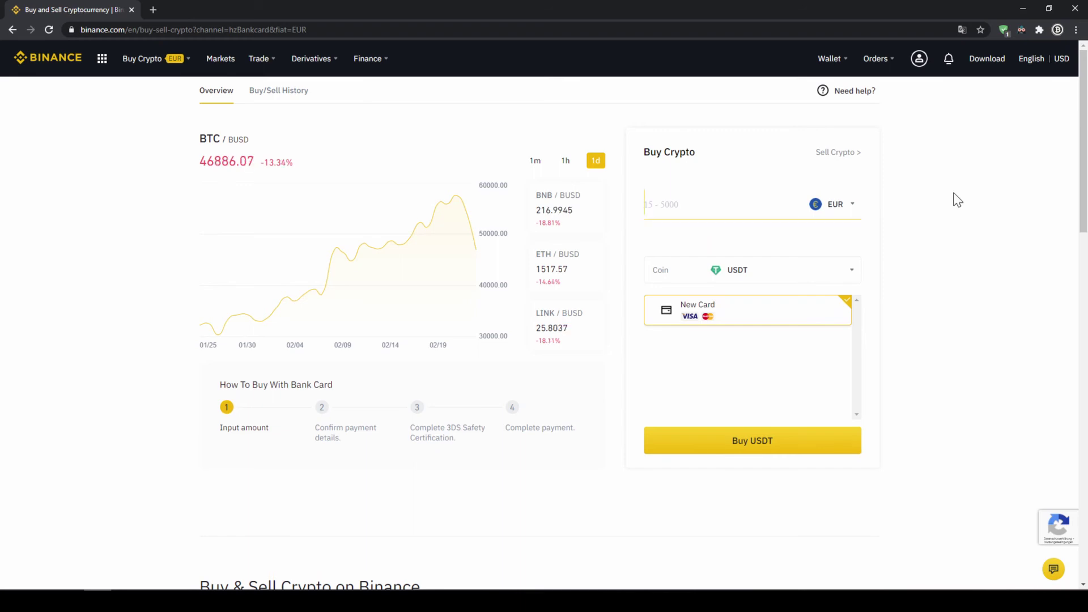
text(500)
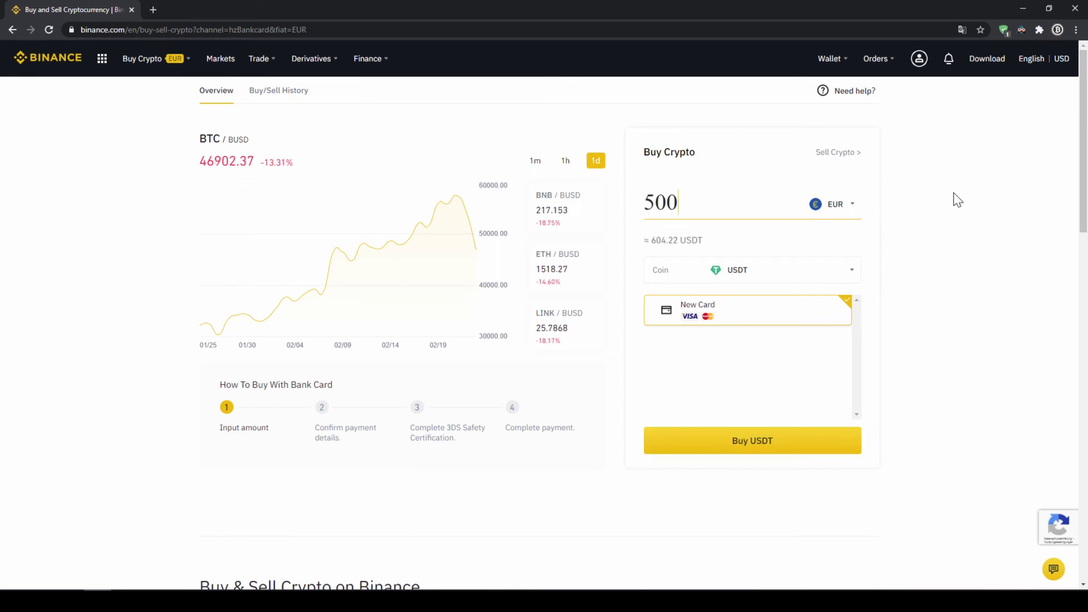
drag(651, 240, 692, 240)
click(713, 245)
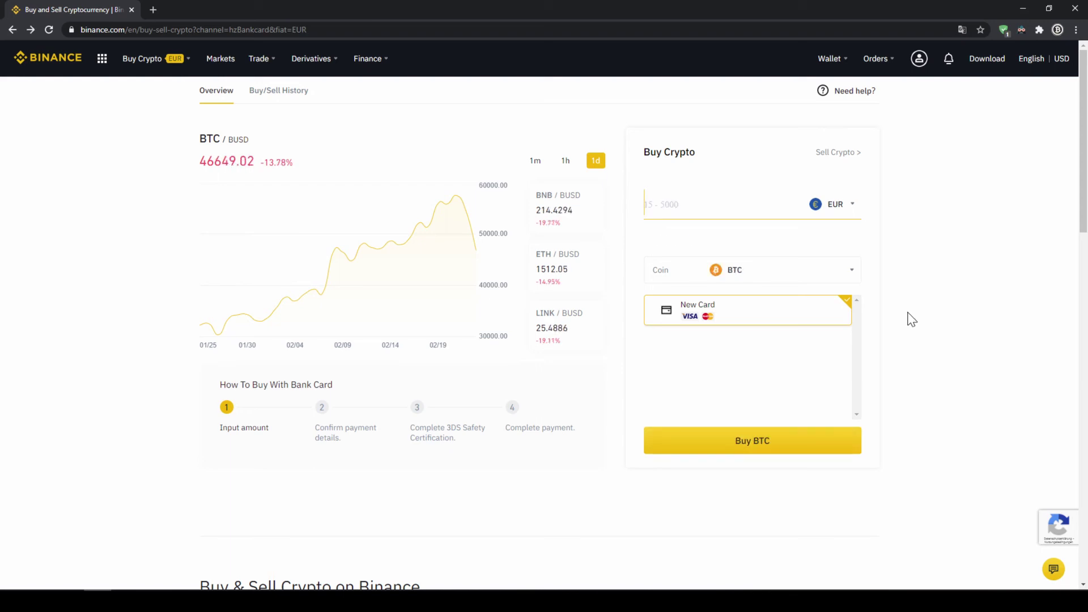
Step: Return to the Fiat and Spot wallet and check the USDT balance among the crypto holdings
mouse_move(824, 67)
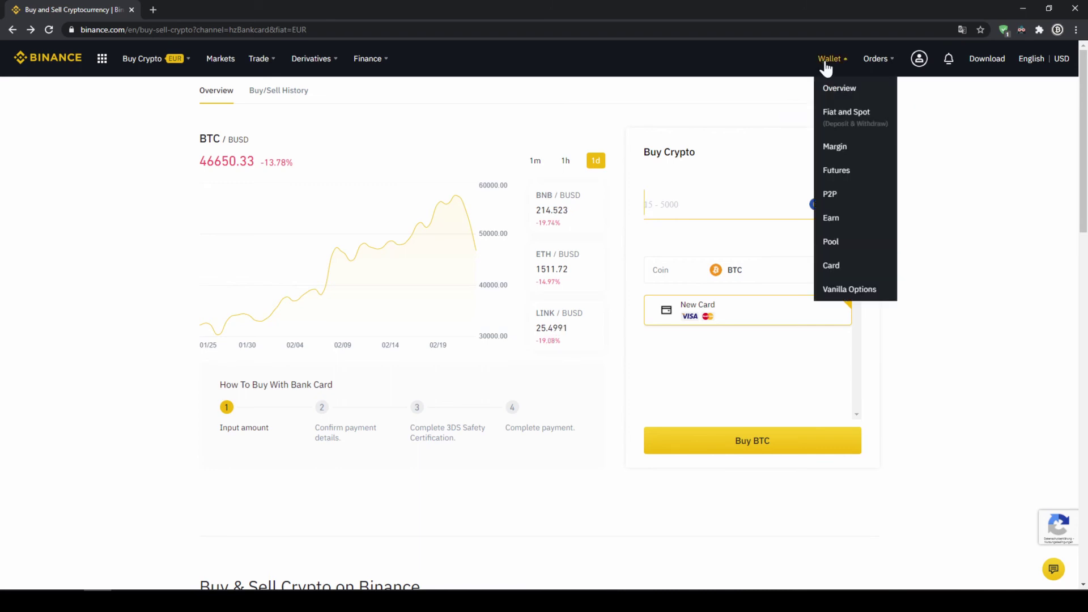
click(847, 124)
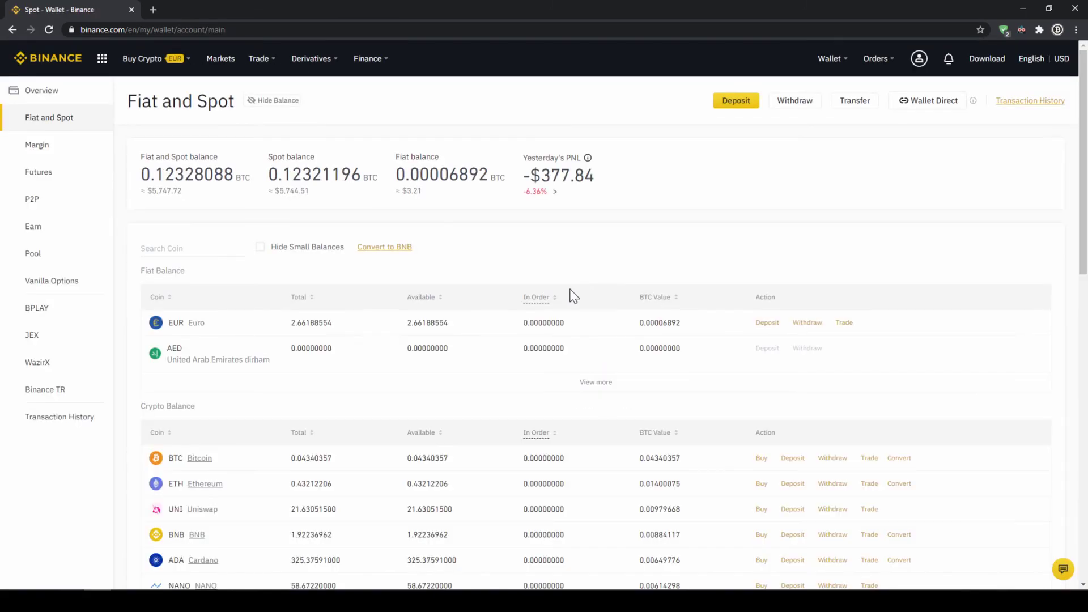
scroll(488, 318, down, 4)
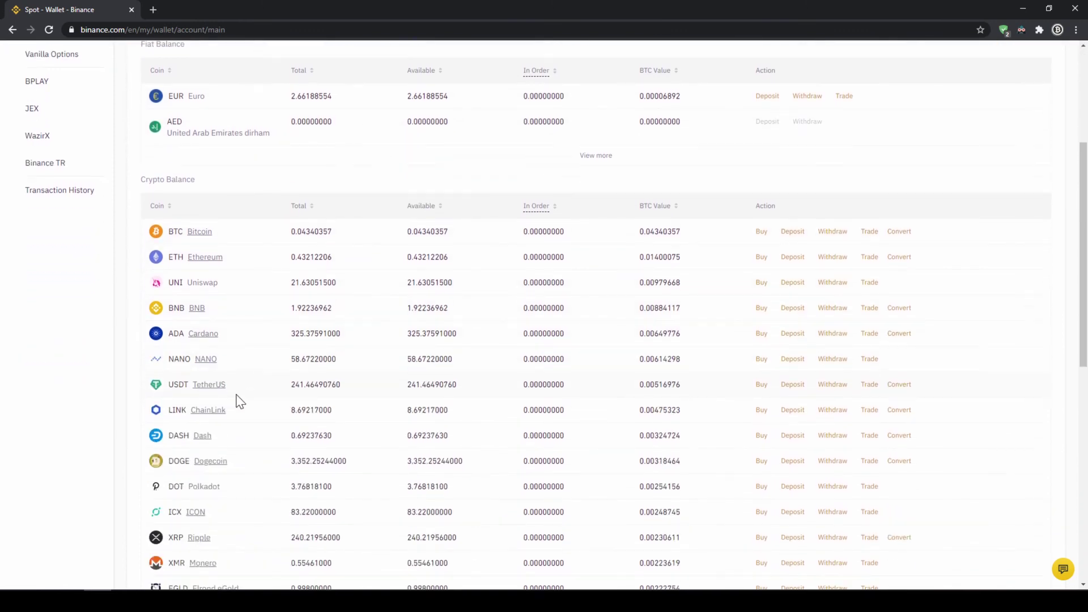
drag(292, 385, 351, 391)
click(351, 391)
scroll(356, 400, up, 4)
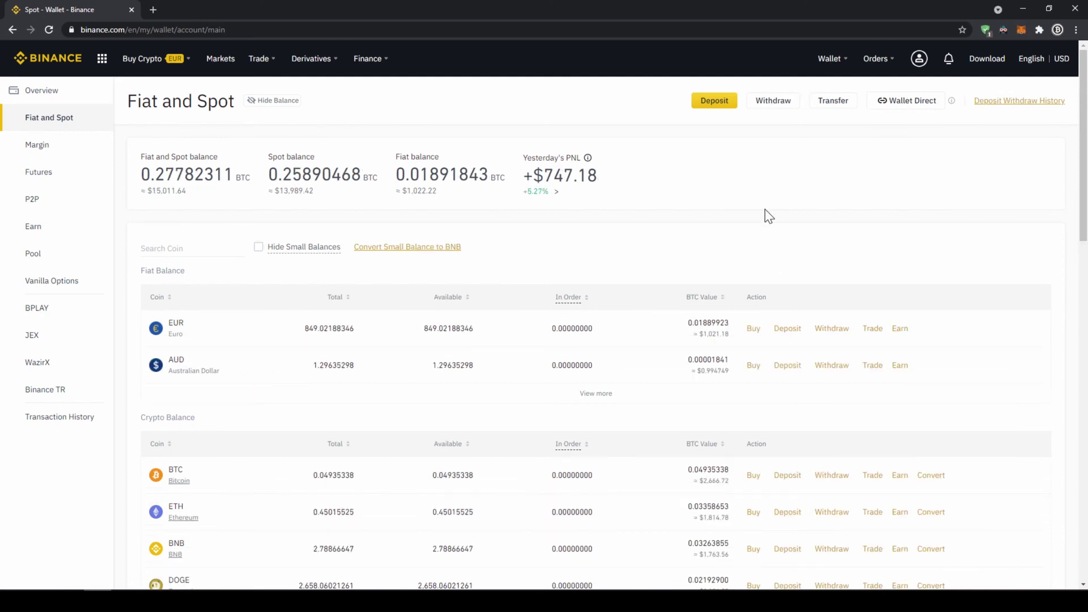
Step: Search the fiat spot markets for "bakeusdt" and open the BAKE/USDT trading page
click(221, 64)
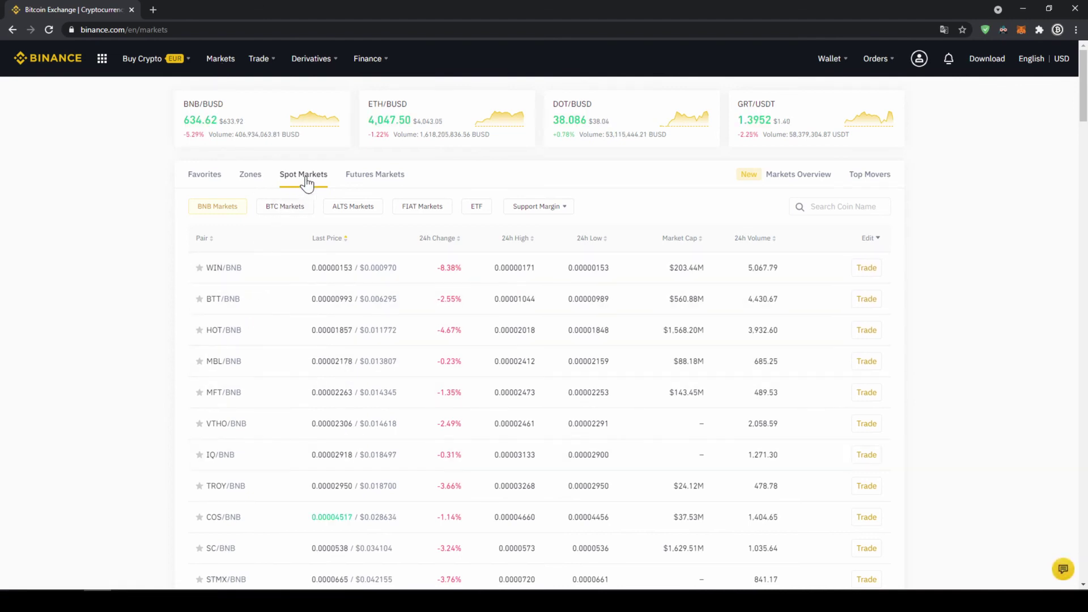
click(421, 208)
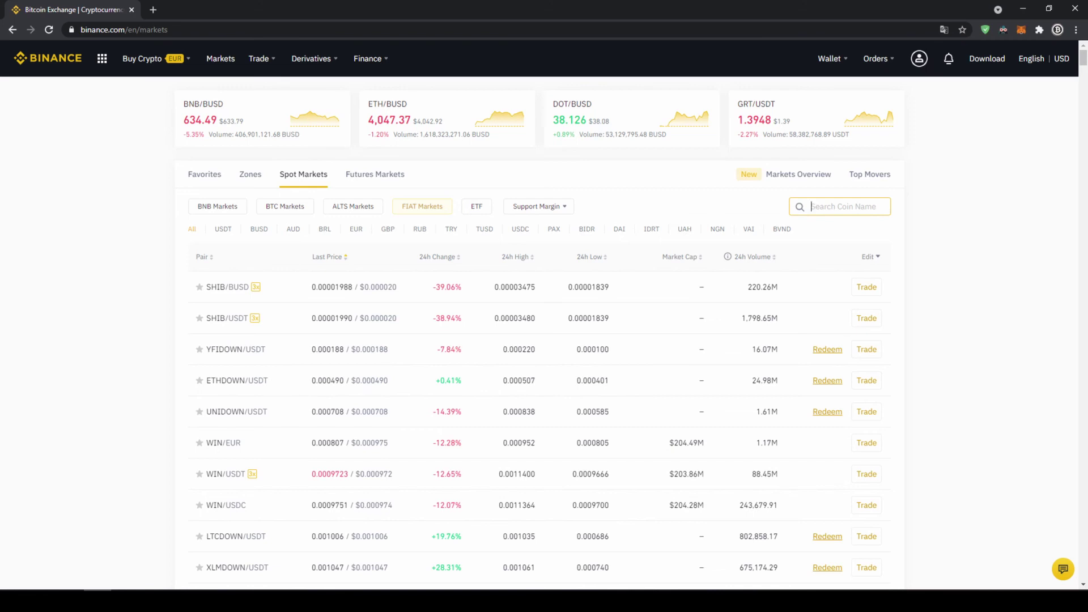
click(838, 207)
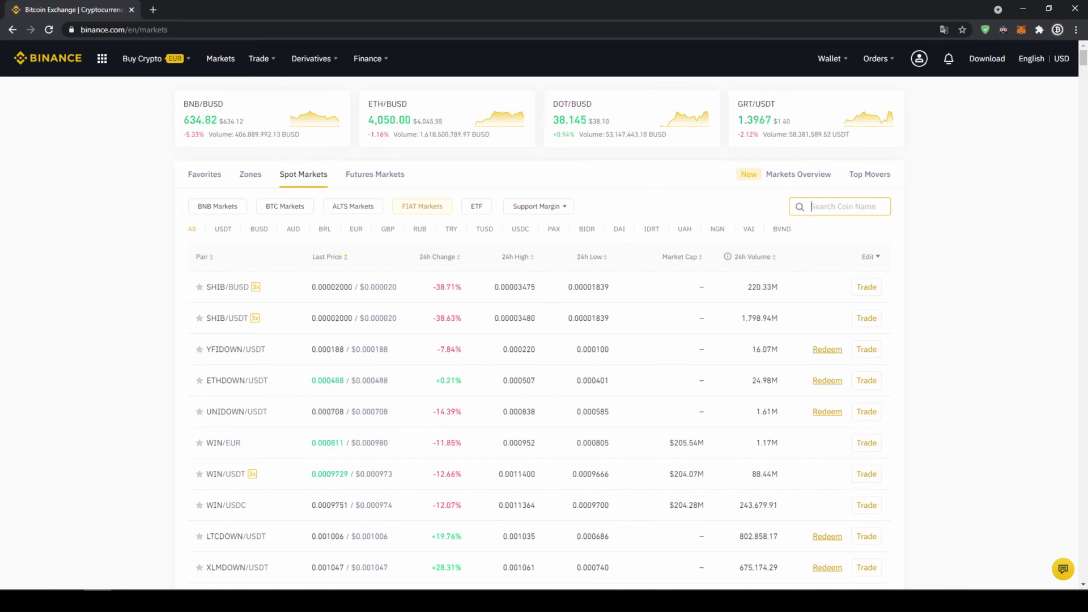
text(ba)
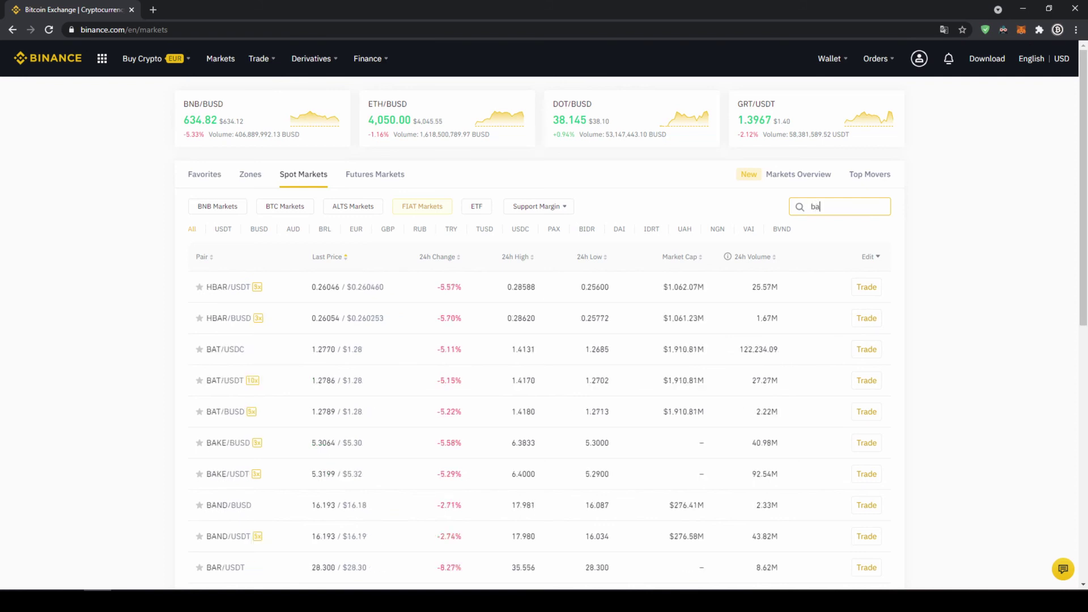
text(ke)
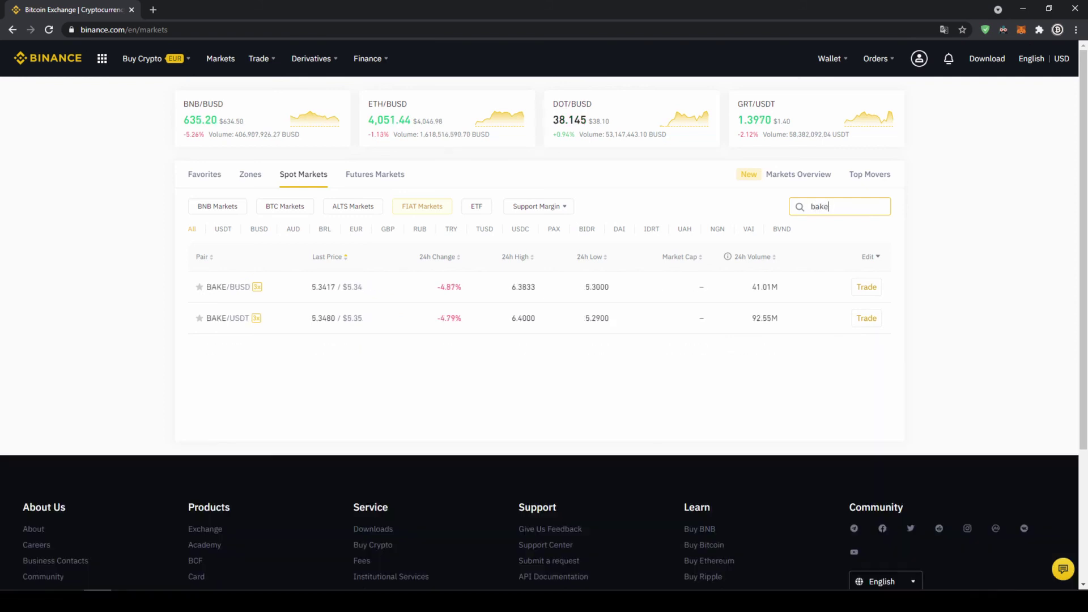
text(usdt)
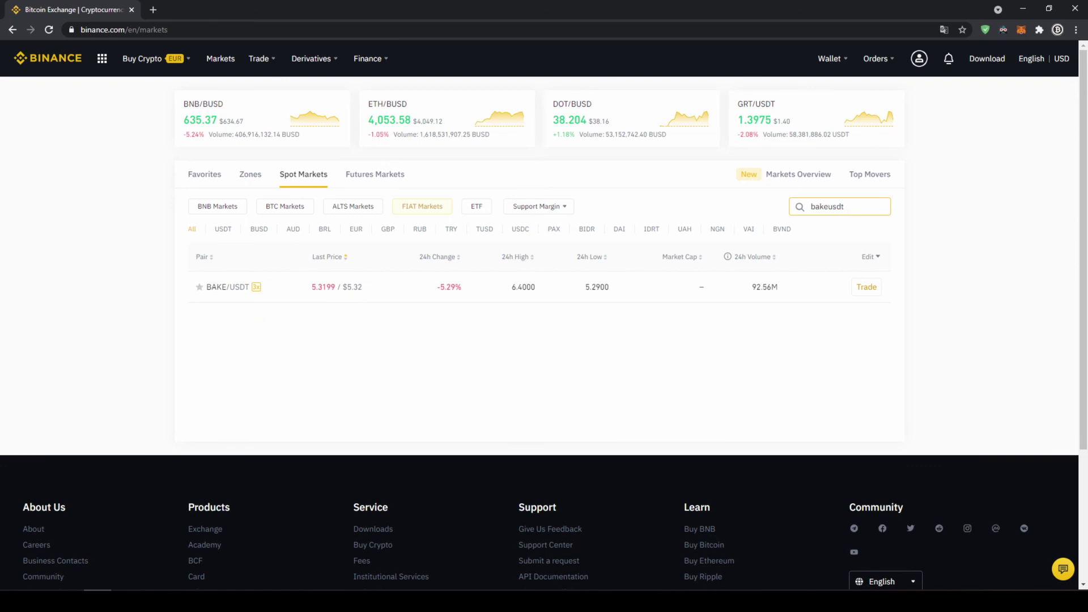
click(288, 287)
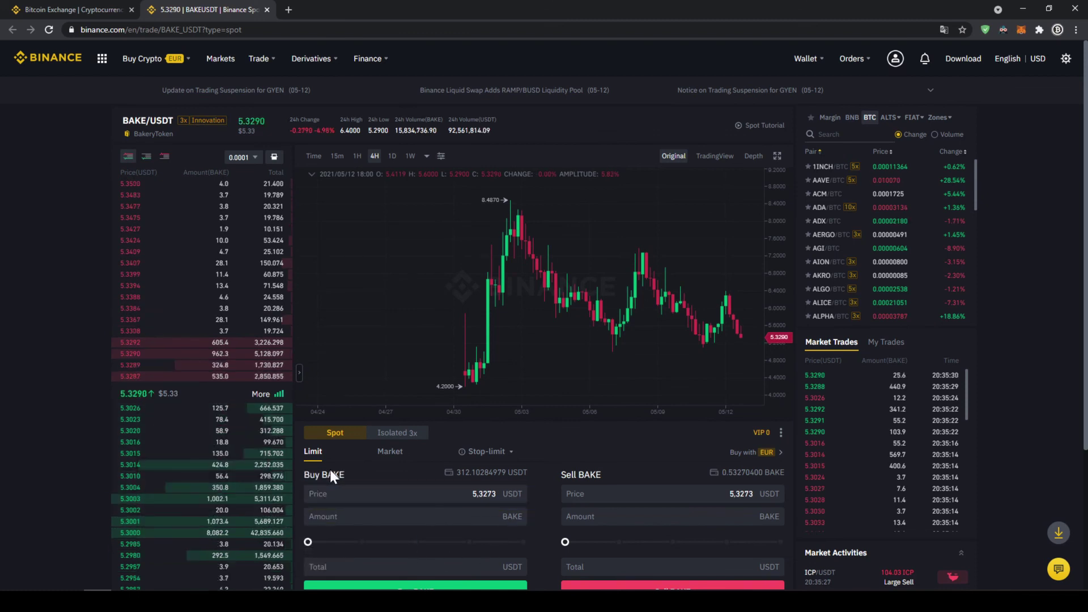
Step: Examine the price and amount fields of the limit buy order for BAKE
click(510, 495)
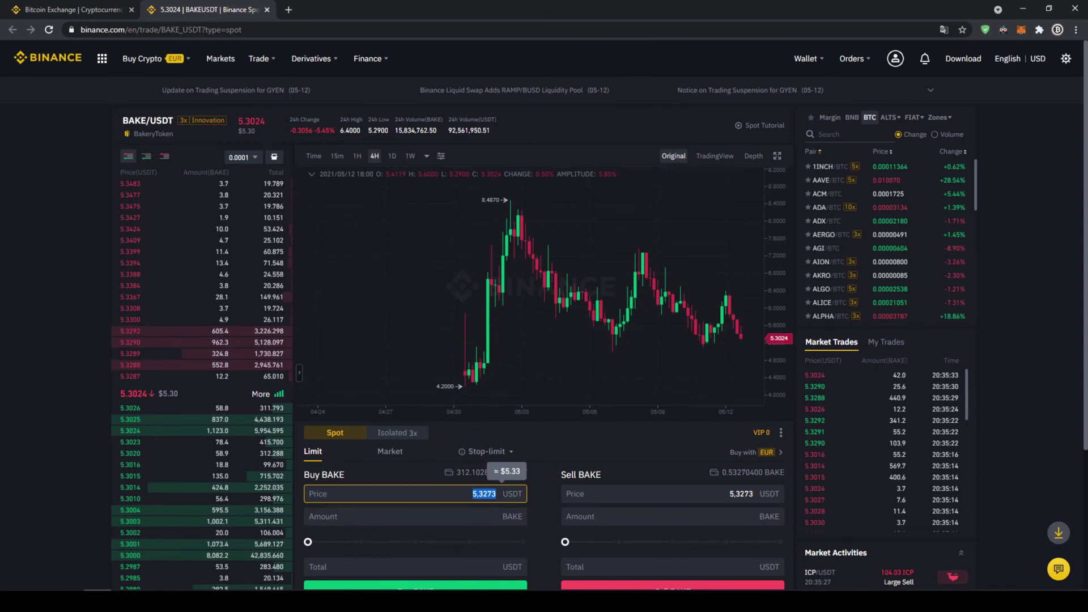
click(473, 495)
click(495, 516)
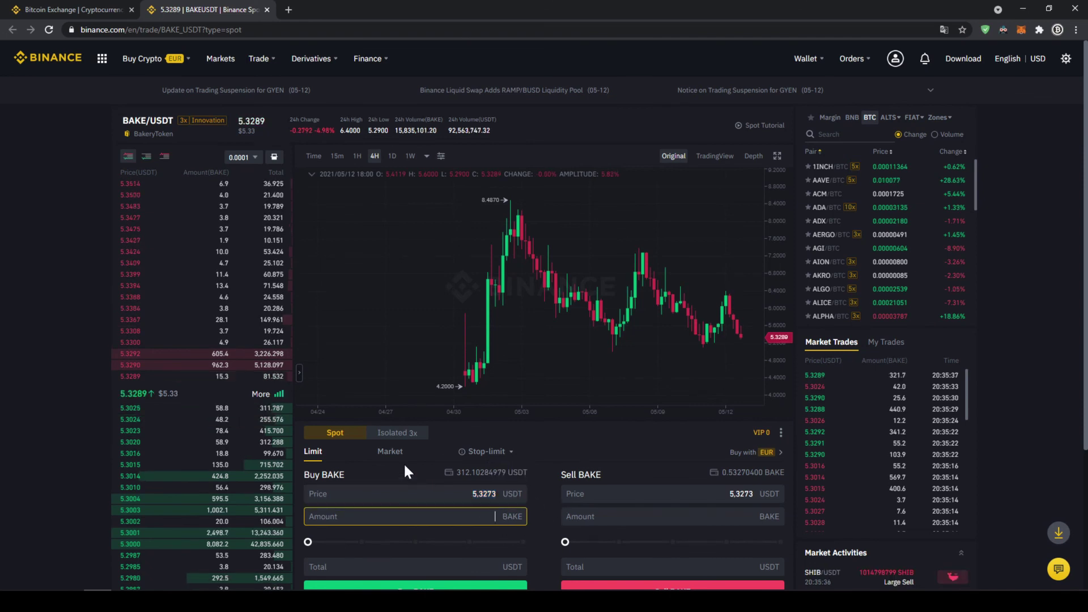
Step: Switch the BAKE order to a market order and set the buy total to the full available balance, 311.74065 USDT
click(390, 453)
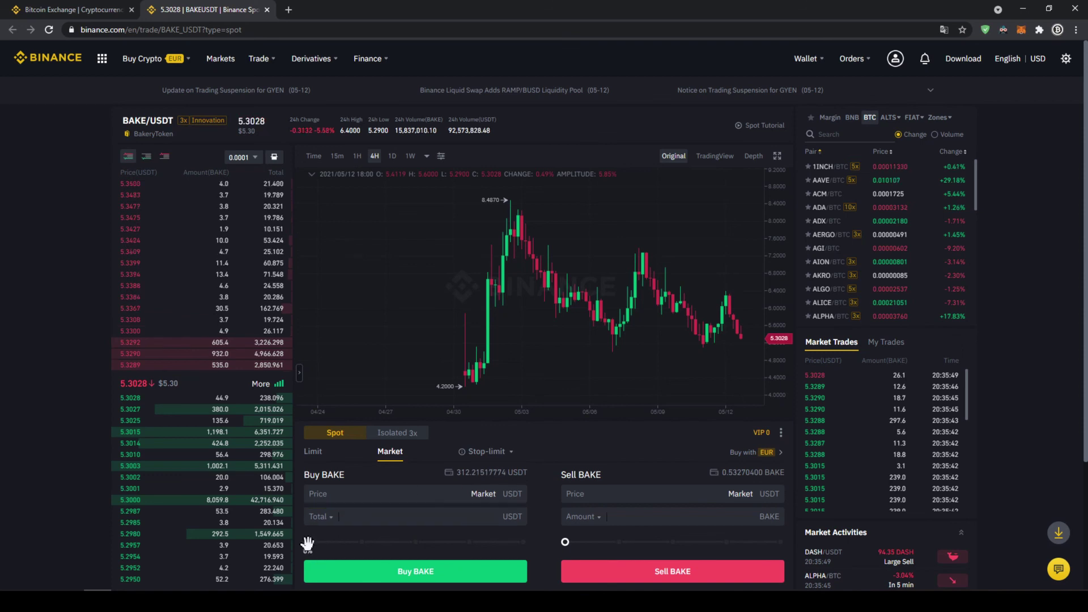
drag(309, 541, 469, 541)
drag(498, 517, 522, 541)
click(478, 516)
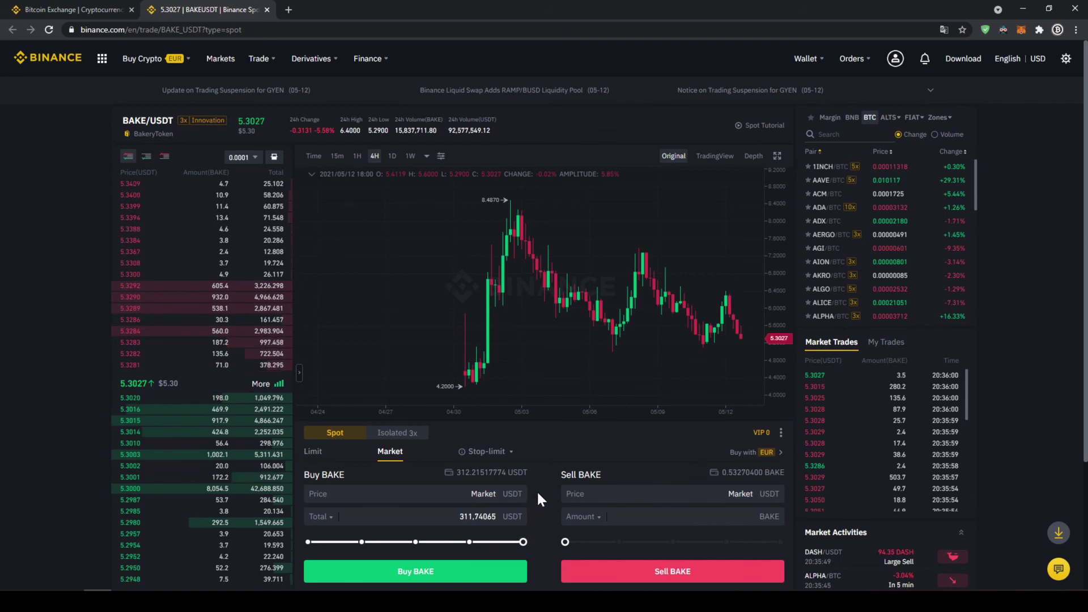